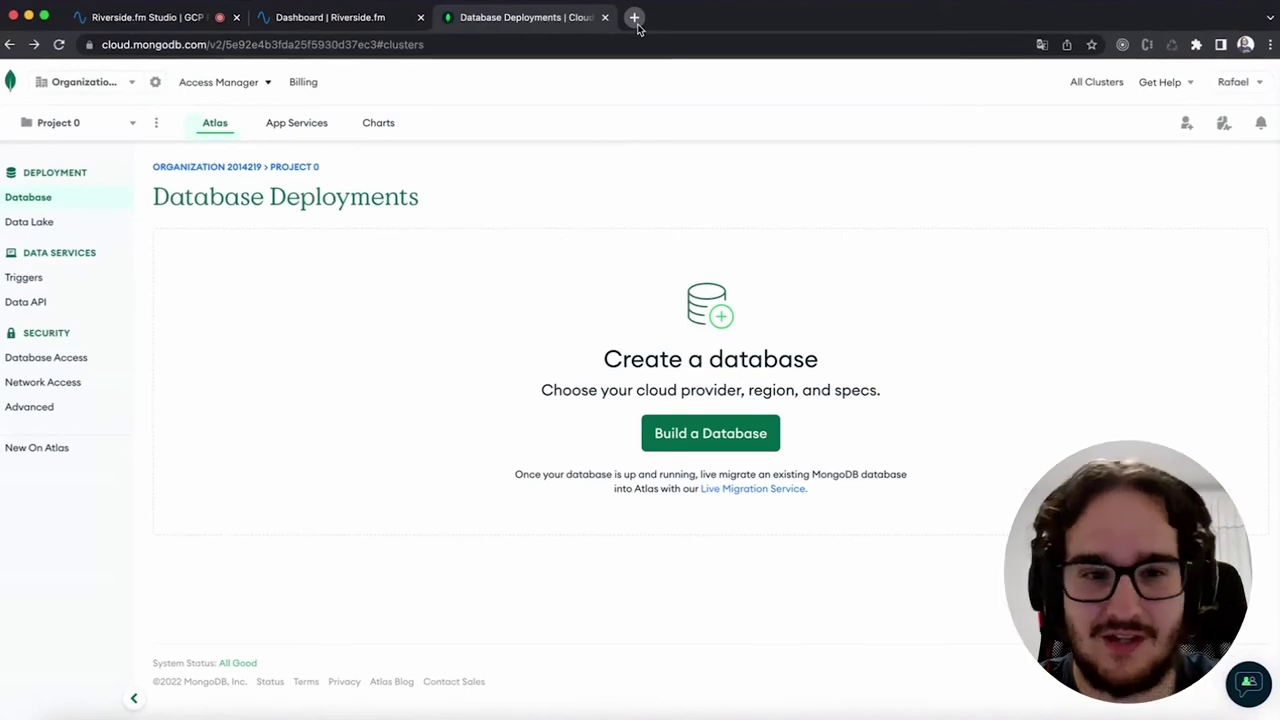
- Search the web for "mongo atlas" in a new browser tab and open the MongoDB Atlas Database result
left_click(634, 17)
type("mo")
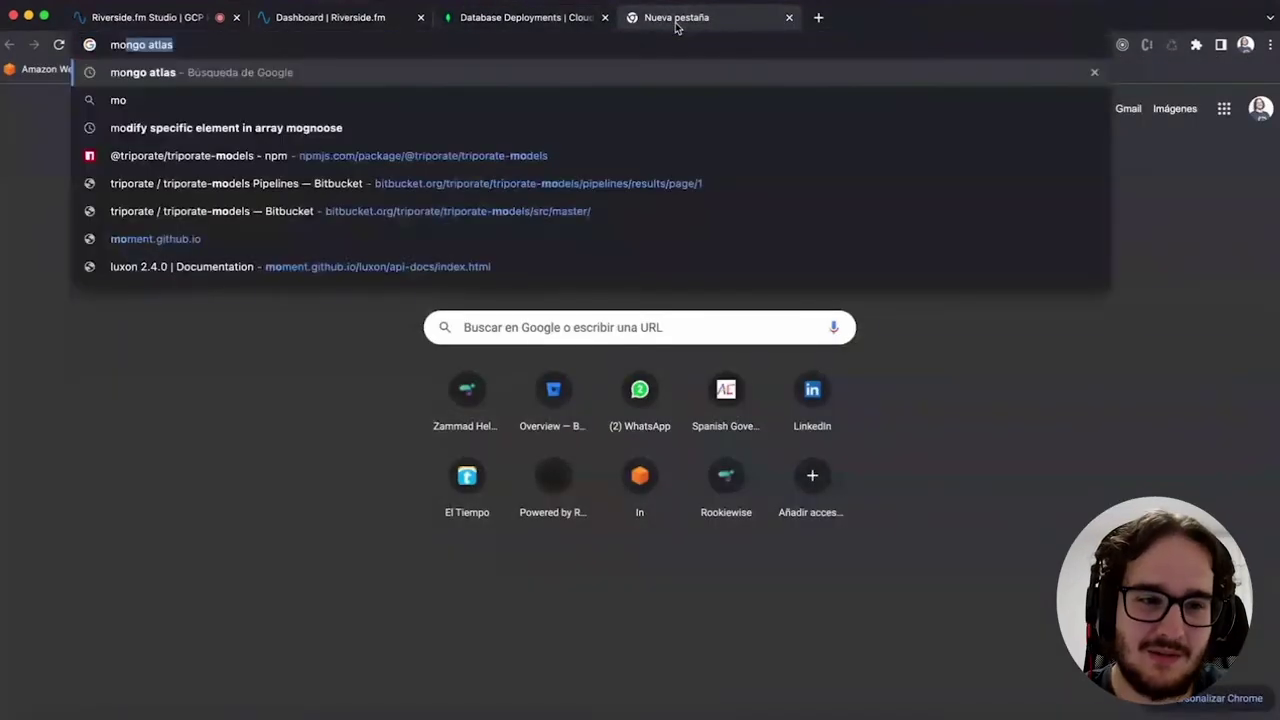
key("Return")
scroll(423, 440, "down", 2)
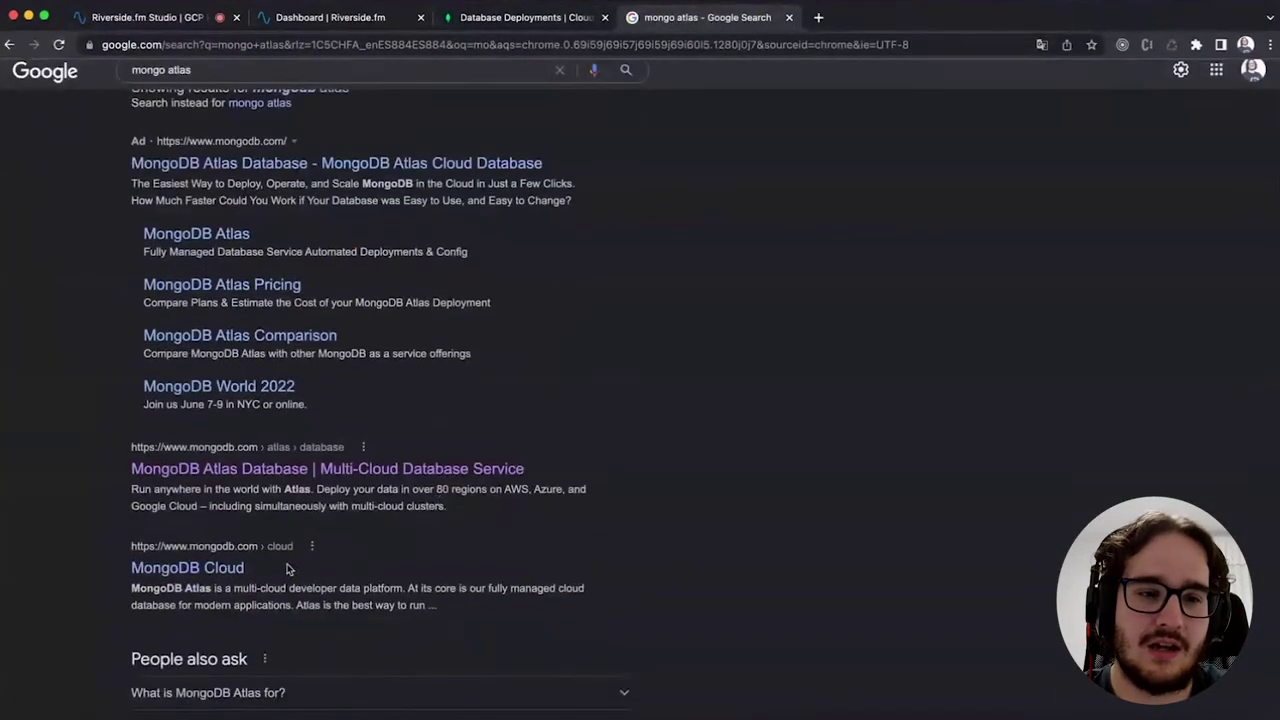
scroll(366, 251, "up", 2)
scroll(297, 306, "down", 3)
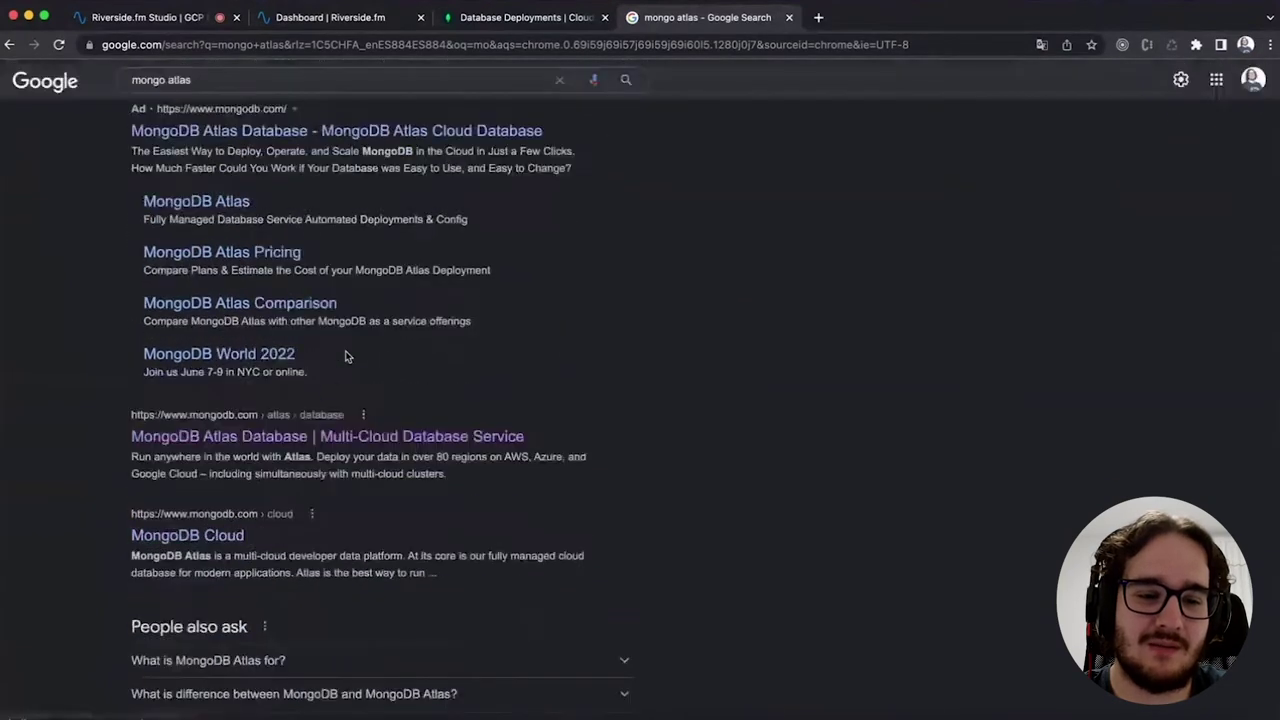
left_click(318, 440)
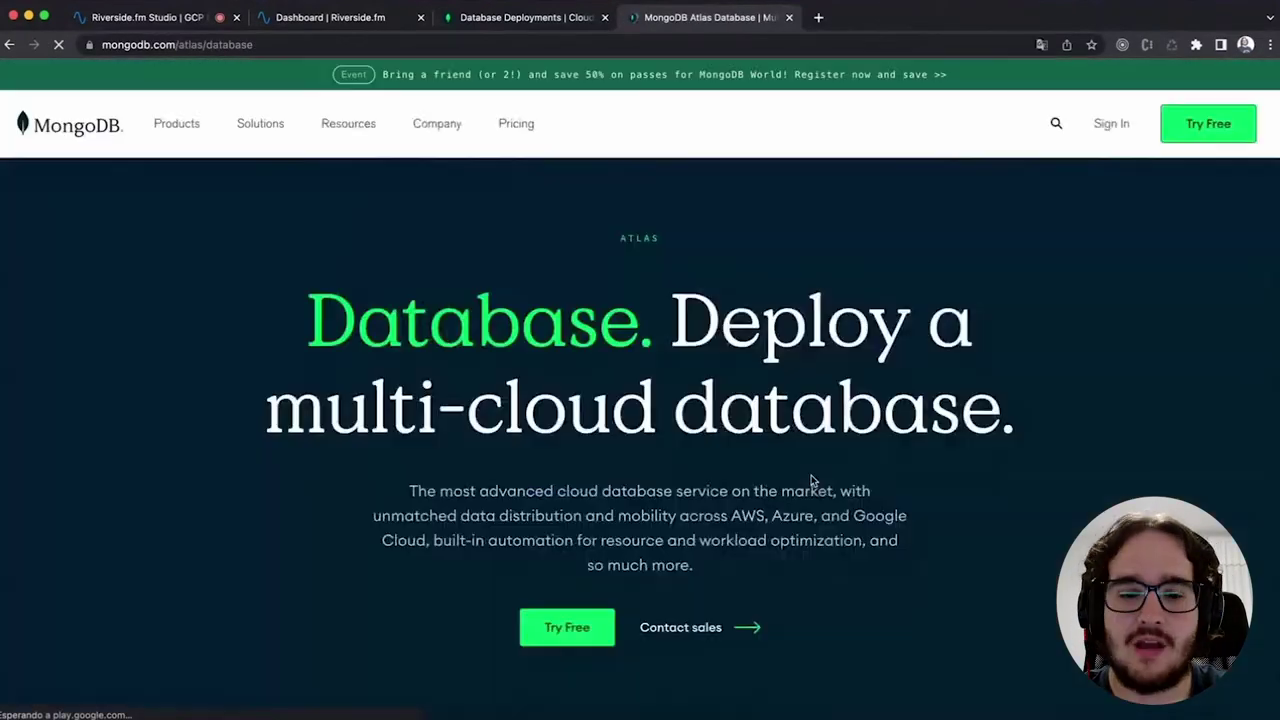
- Look through the MongoDB Atlas Database product page, then close it to return to the Database Deployments page
scroll(740, 542, "down", 10)
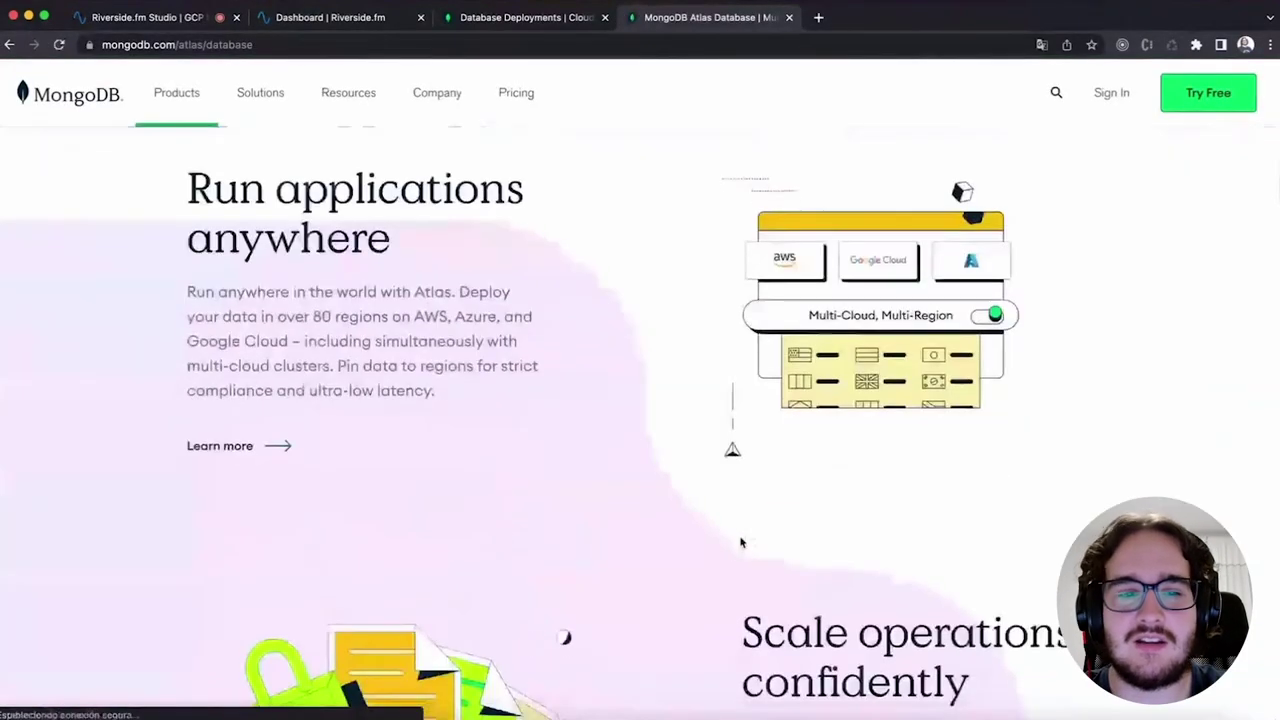
scroll(740, 542, "down", 7)
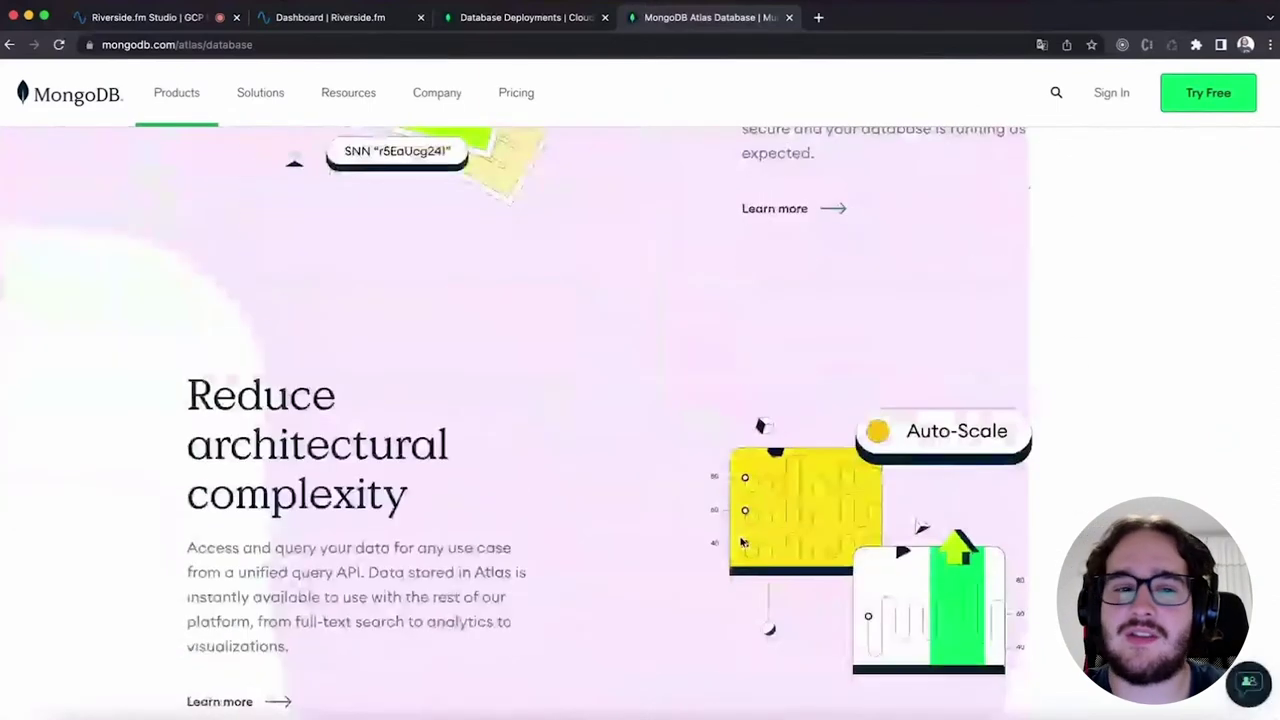
scroll(812, 645, "down", 5)
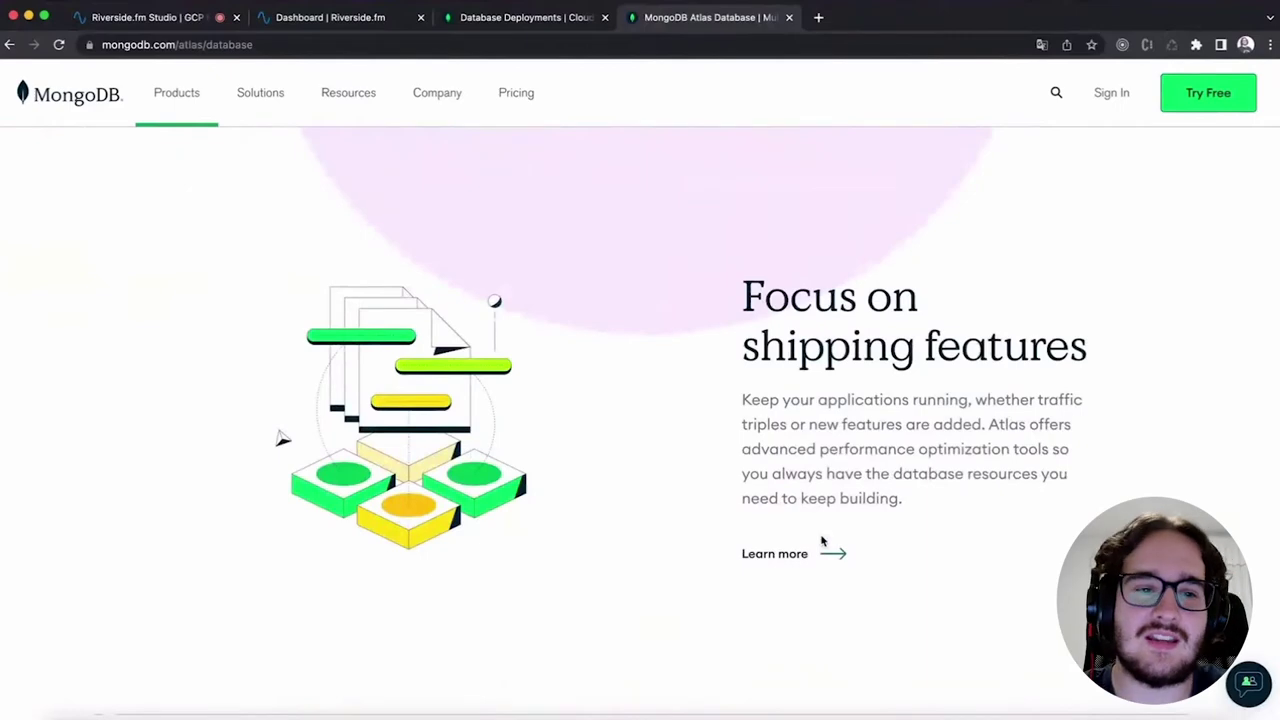
scroll(820, 536, "down", 5)
scroll(817, 534, "up", 20)
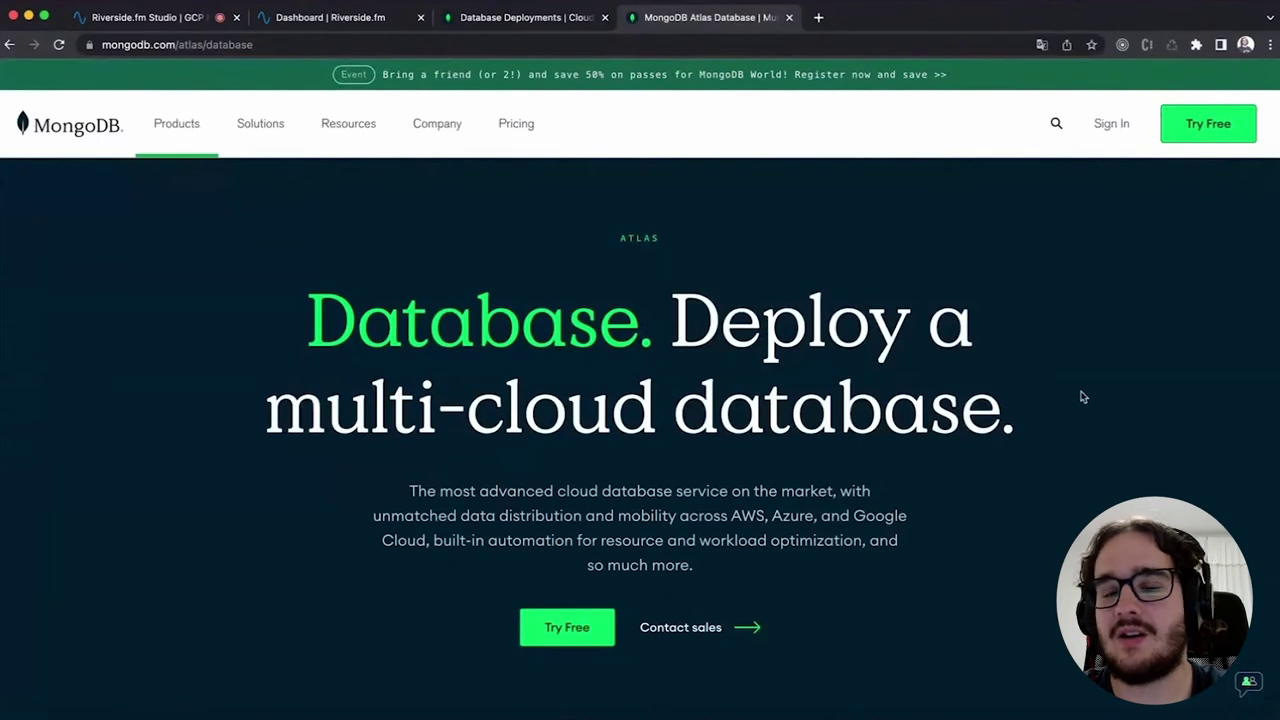
left_click(789, 18)
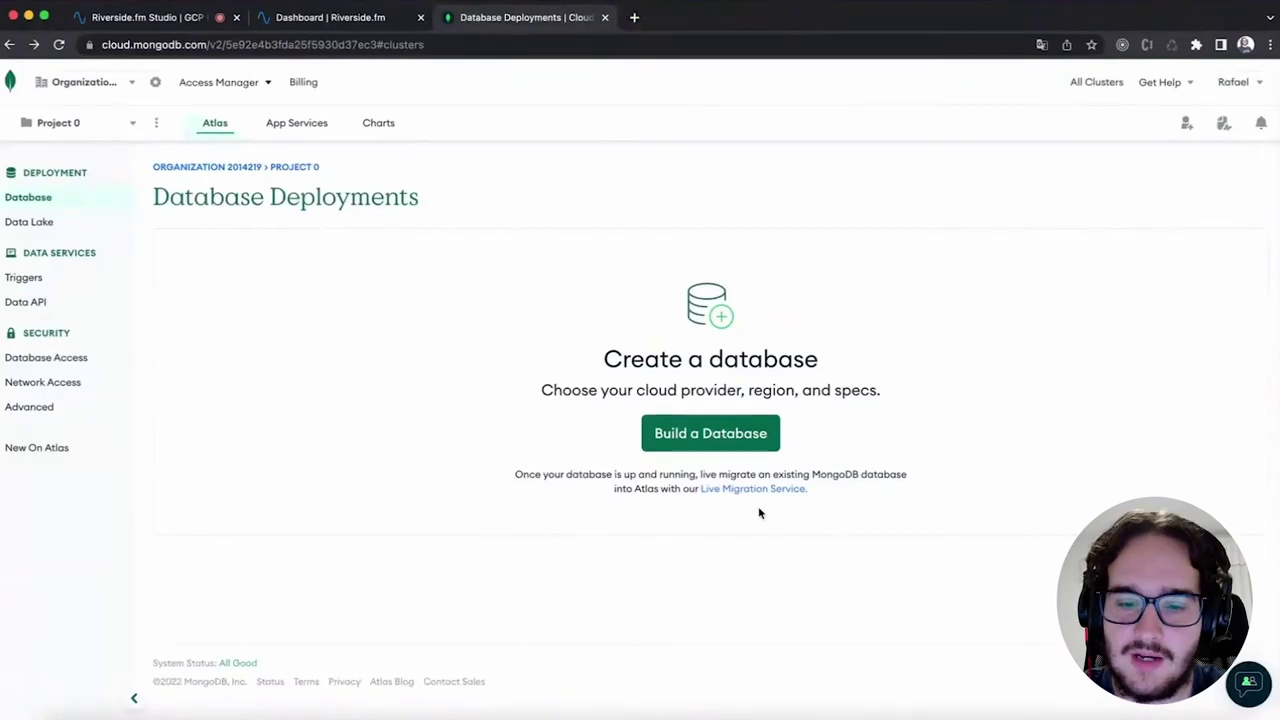
- Start building a database with the free Shared deployment option
left_click(706, 425)
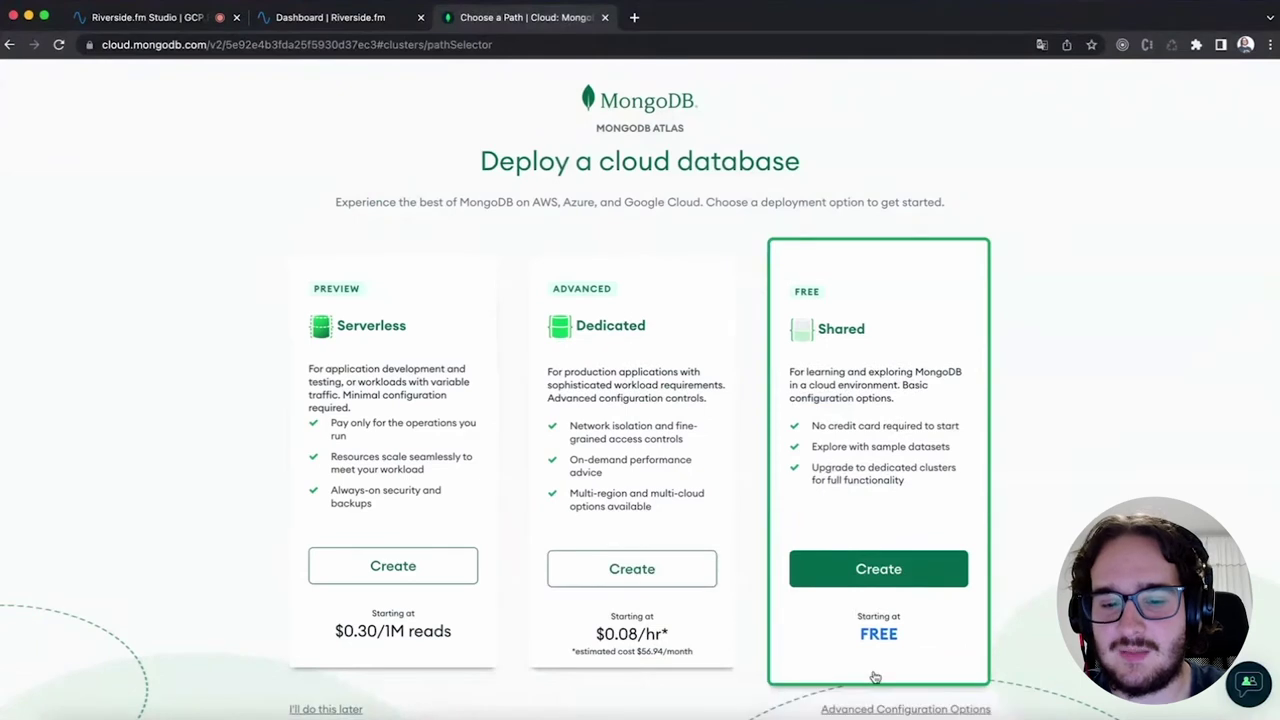
left_click(876, 676)
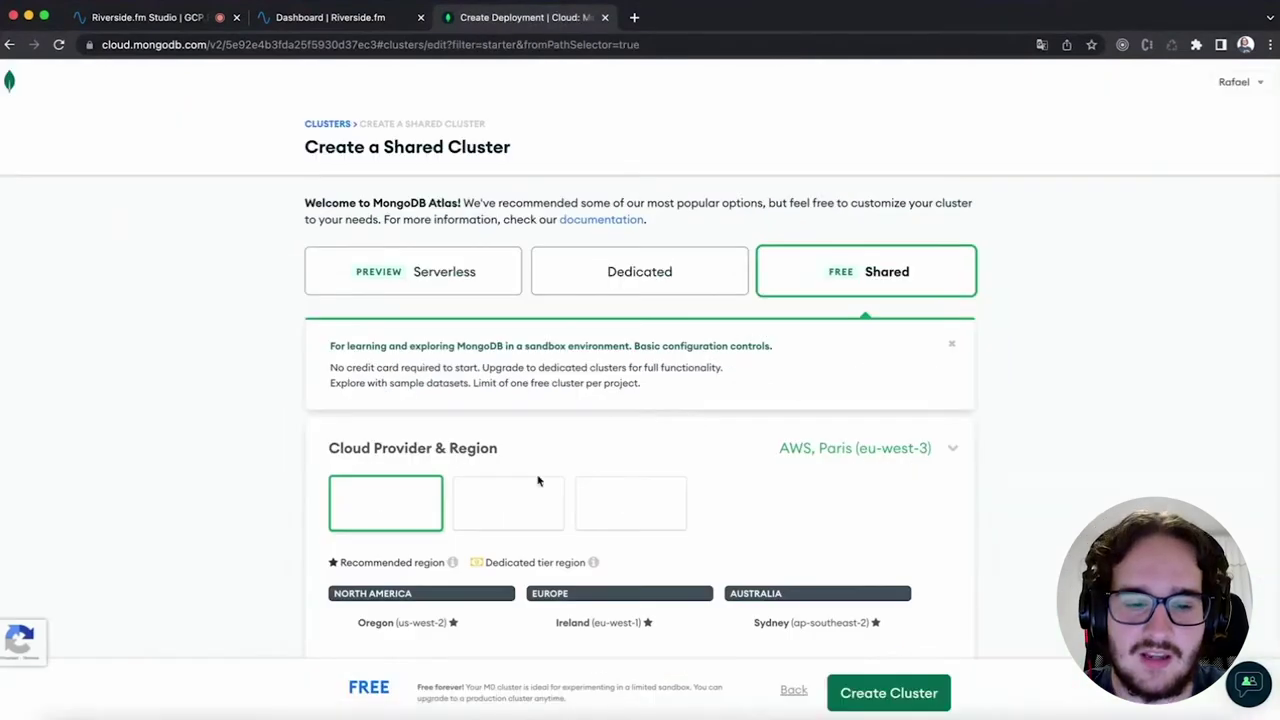
- Examine the available cloud providers and regions for the shared cluster
scroll(655, 512, "down", 3)
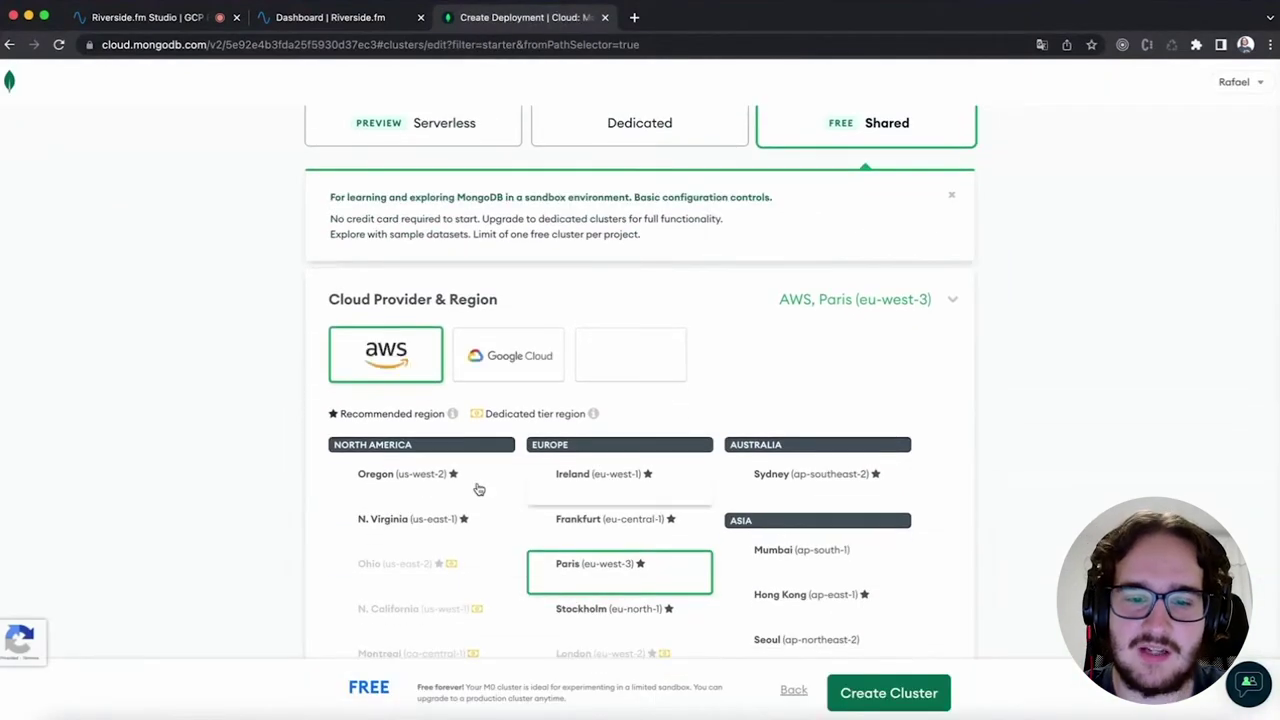
scroll(730, 346, "up", 3)
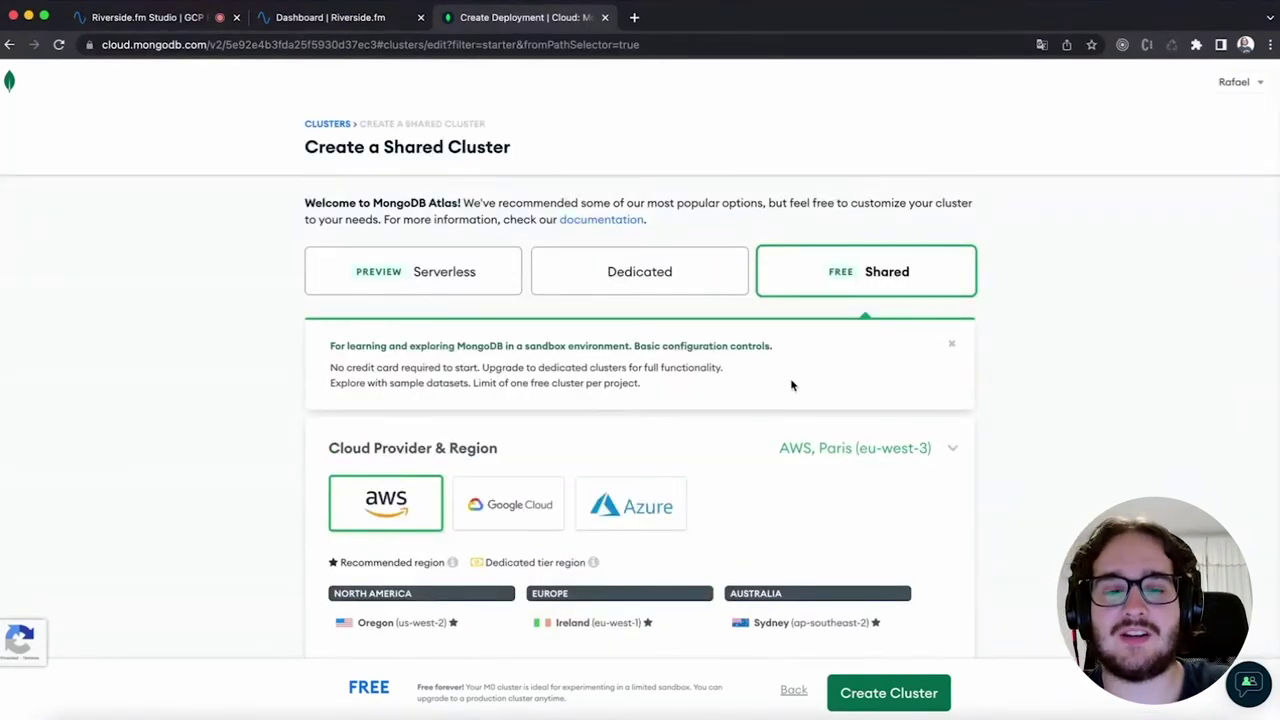
scroll(643, 498, "down", 1)
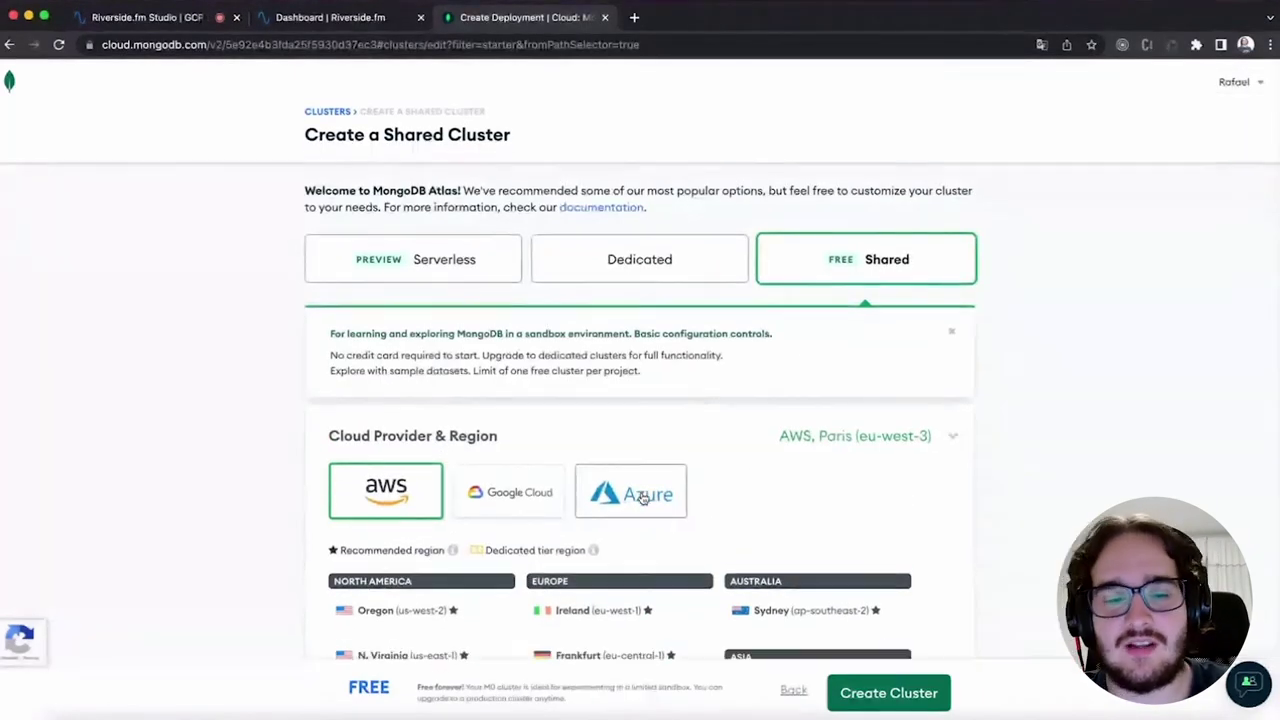
scroll(643, 498, "down", 4)
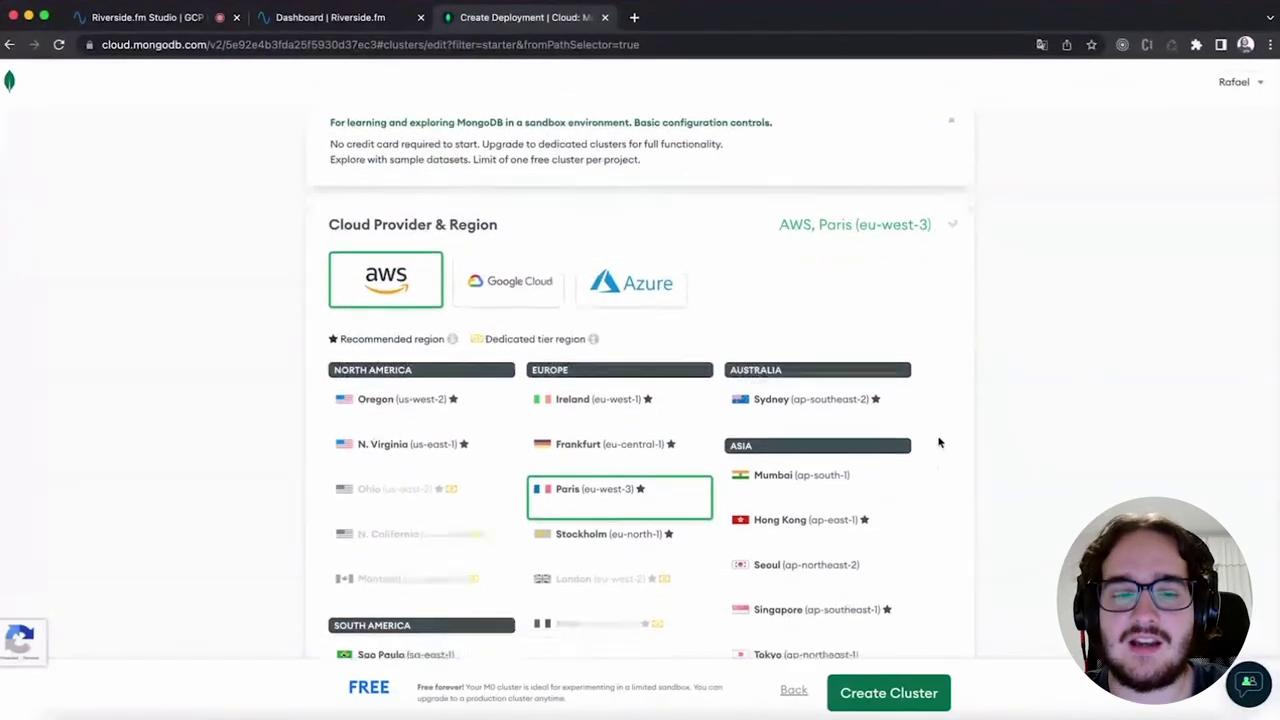
scroll(938, 442, "down", 1)
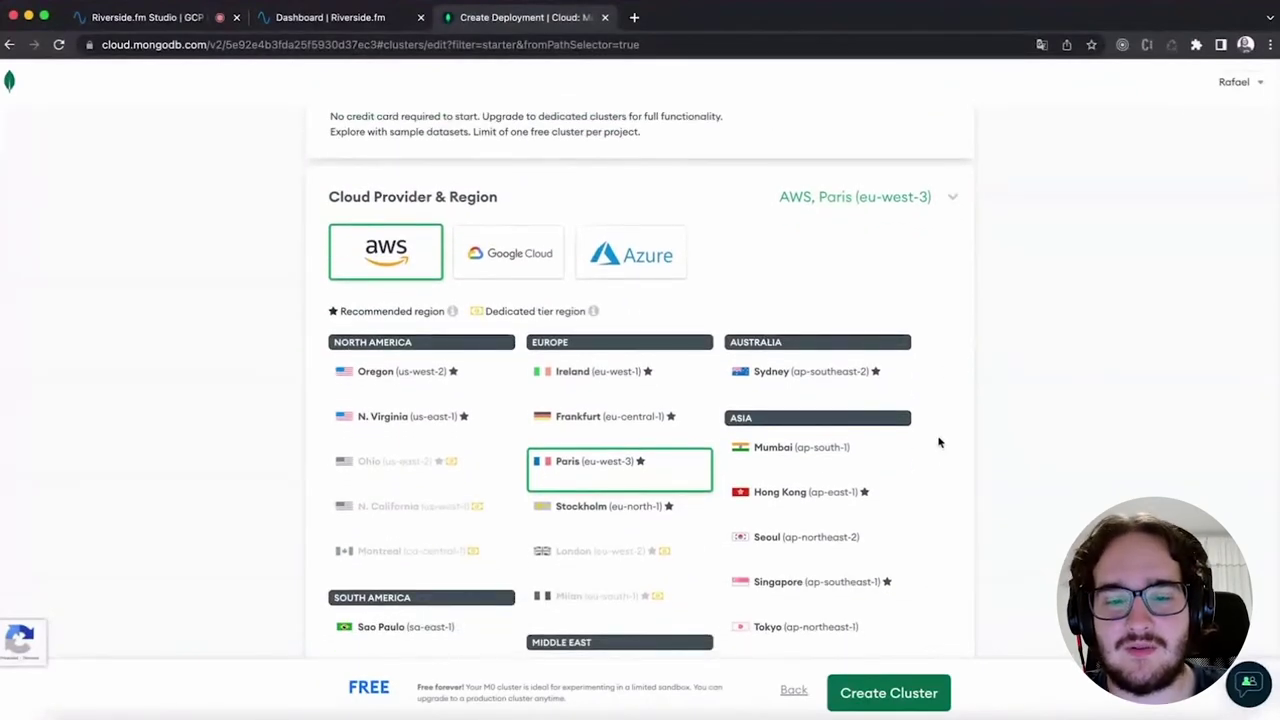
scroll(634, 391, "down", 2)
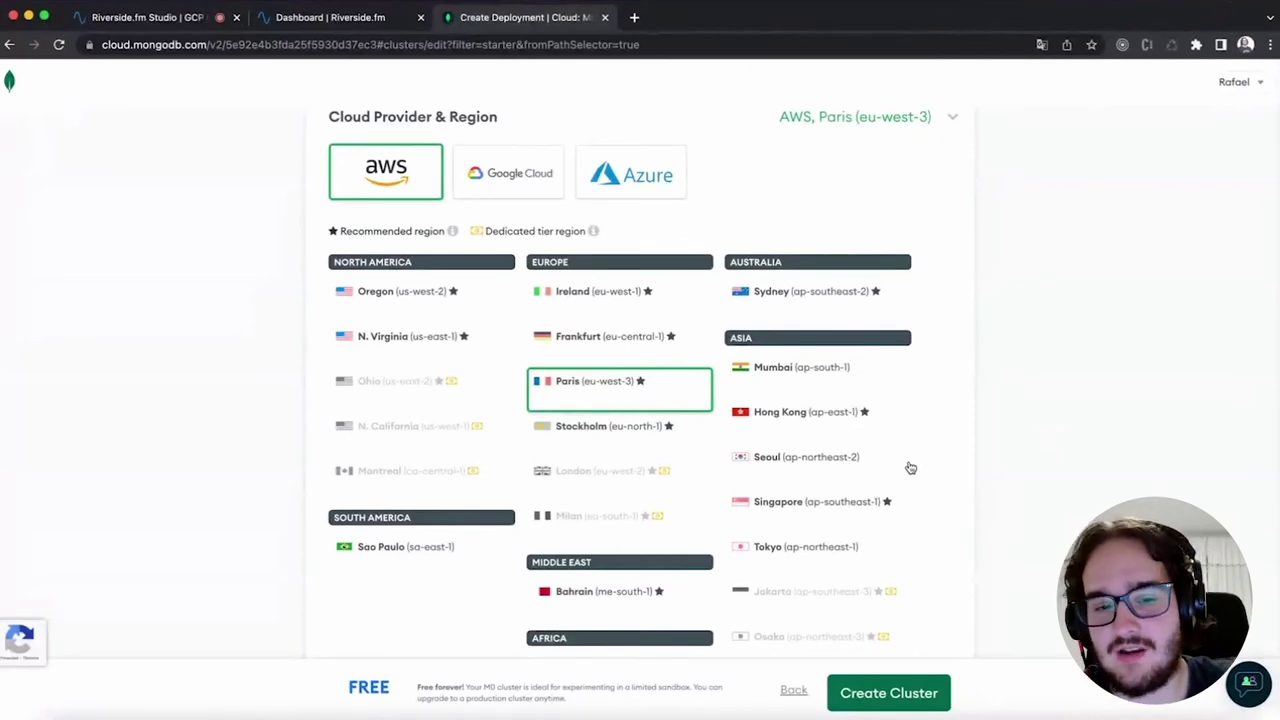
scroll(985, 525, "down", 5)
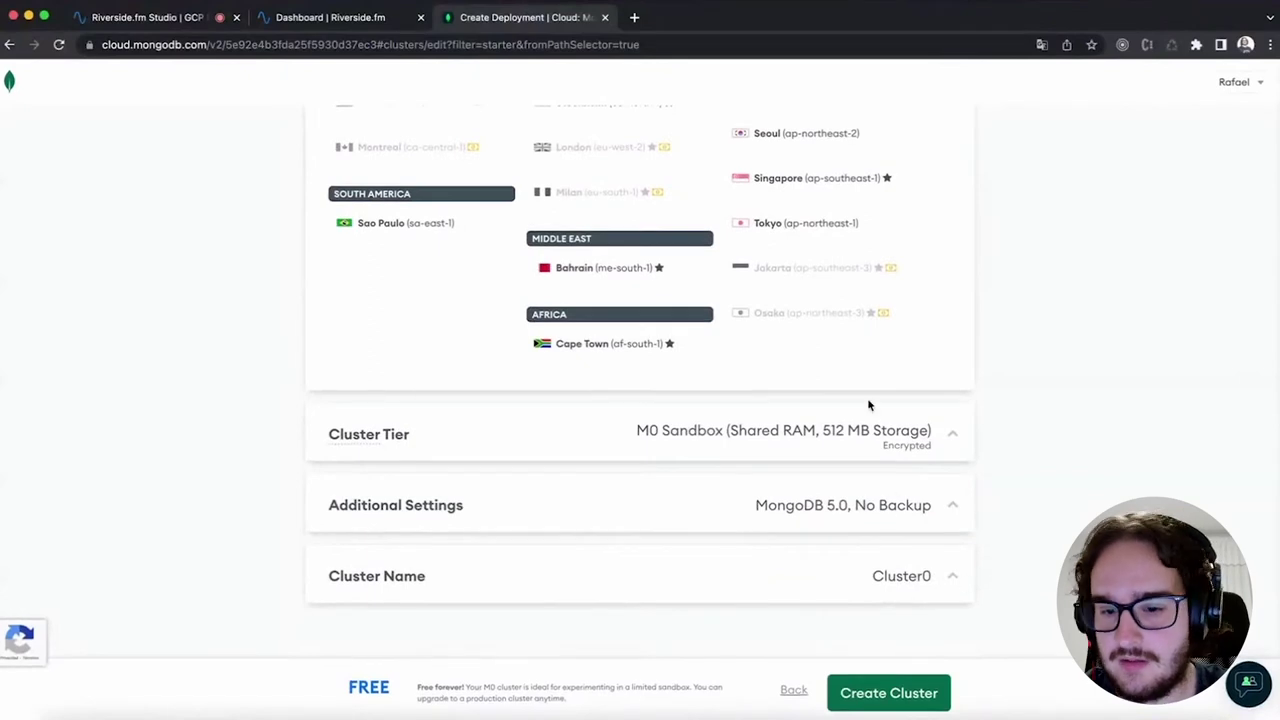
- Examine the cluster tier options and the additional backup settings for the shared cluster
left_click(941, 436)
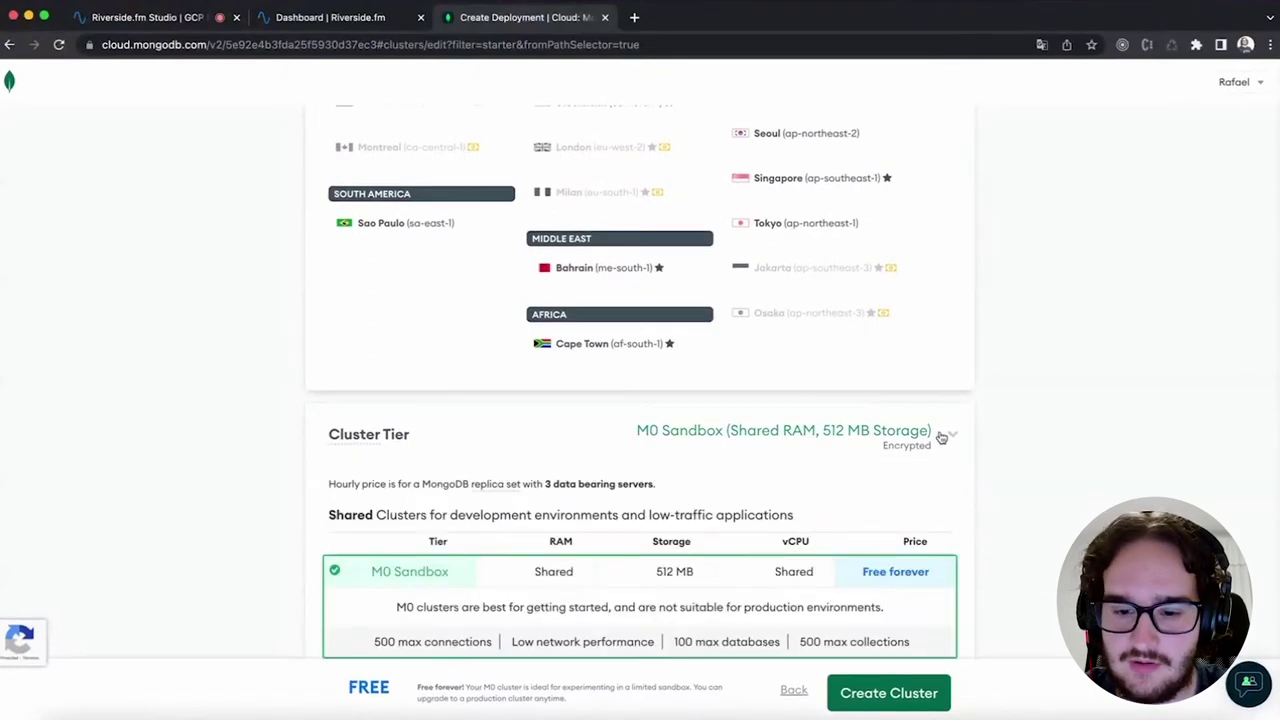
scroll(941, 437, "down", 3)
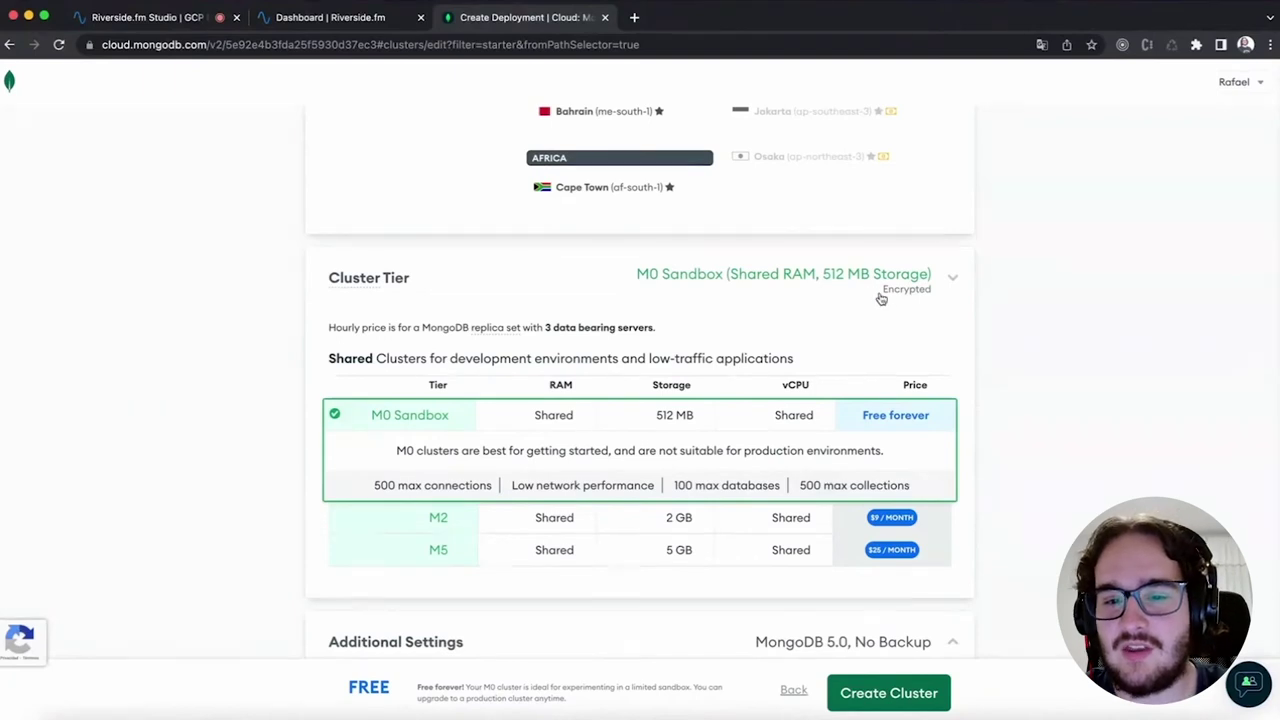
left_click(953, 277)
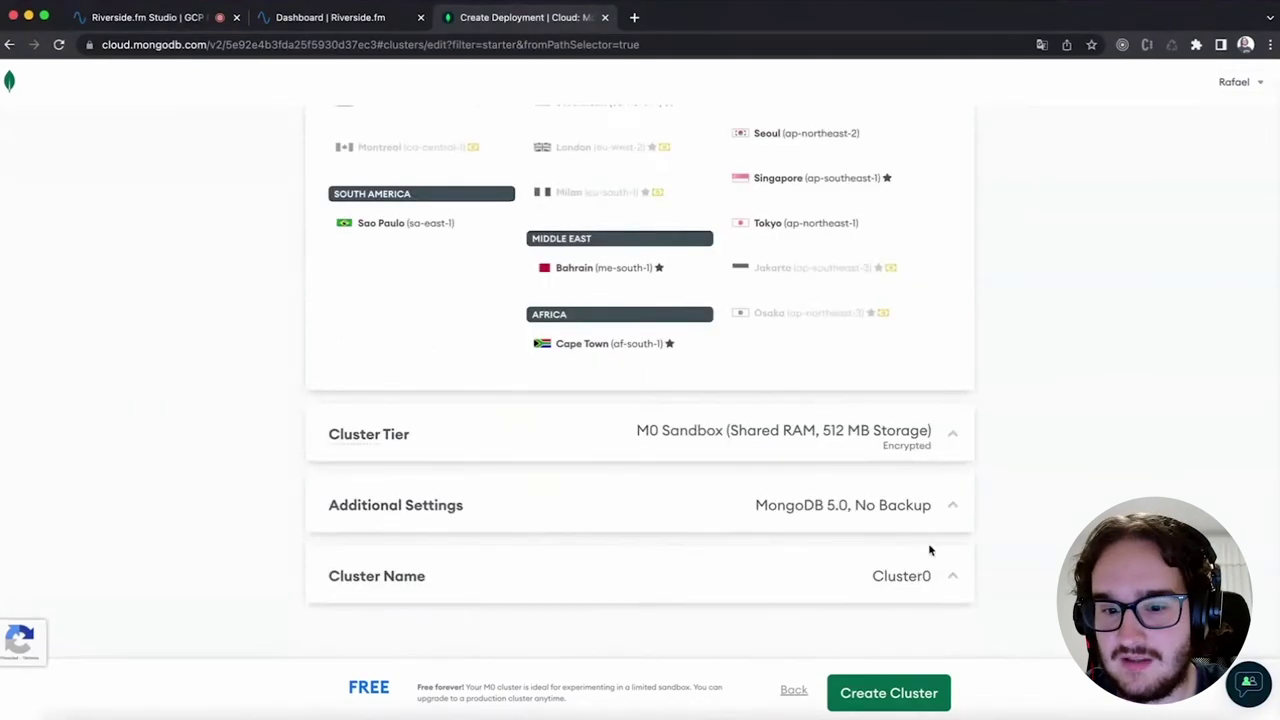
left_click(951, 508)
scroll(903, 560, "down", 2)
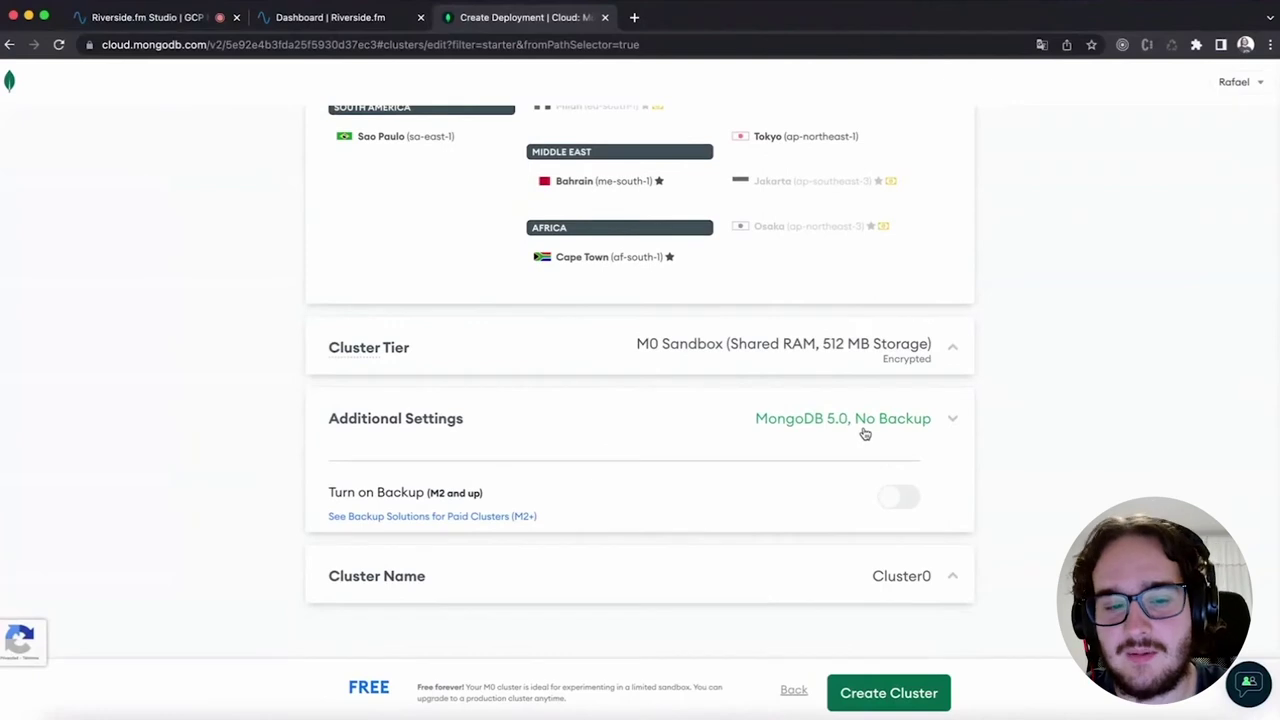
- Name the cluster CodePills and create it
left_click(949, 596)
scroll(949, 594, "down", 2)
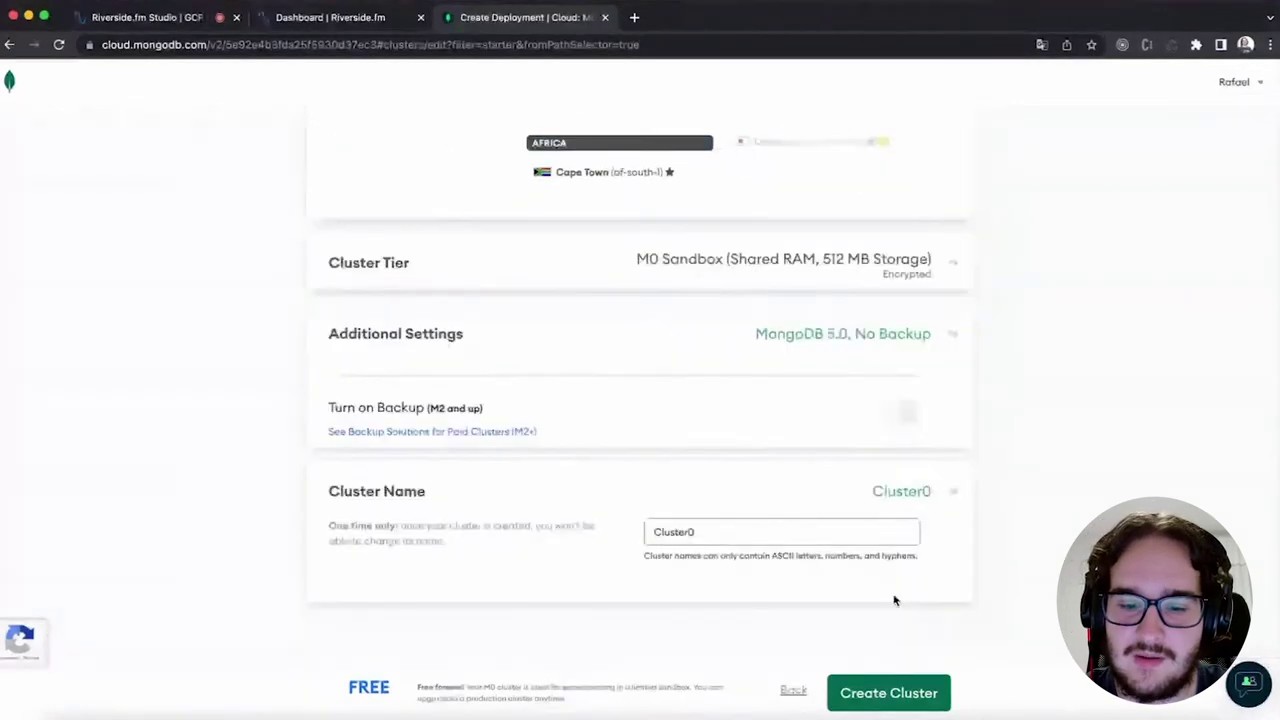
left_click(708, 531)
double_click(708, 531)
key("BackSpace")
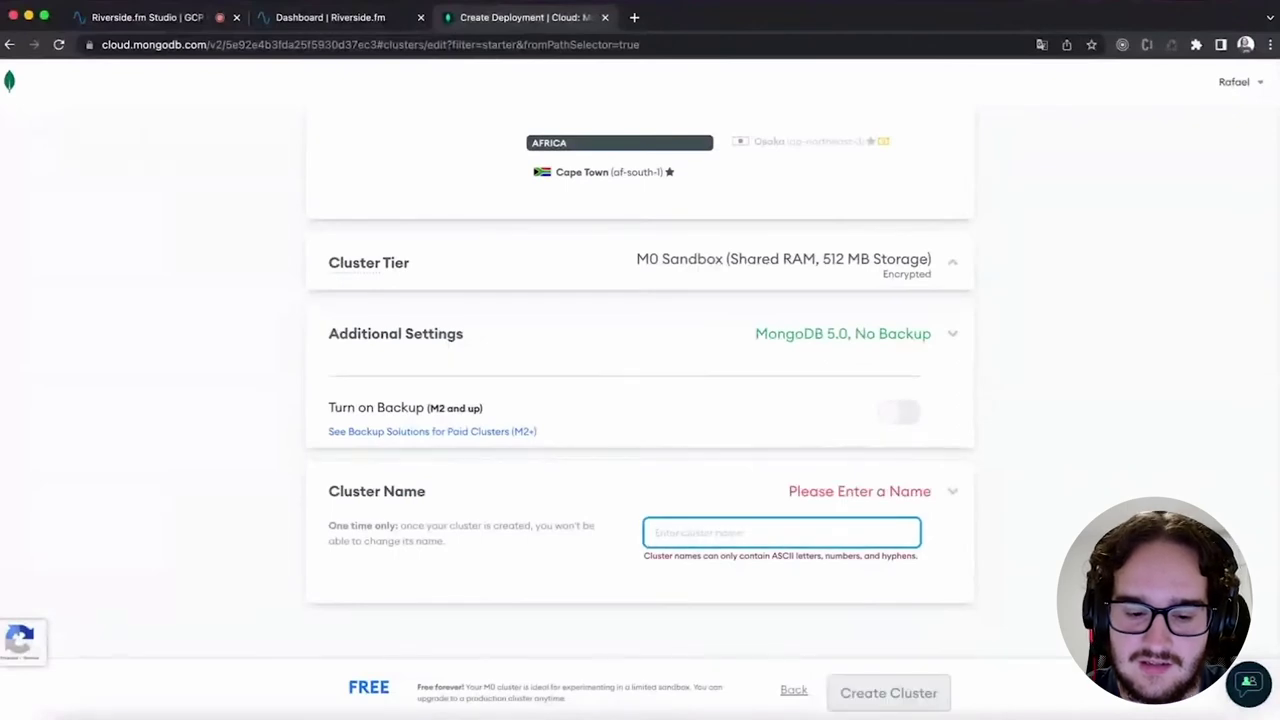
type("Co")
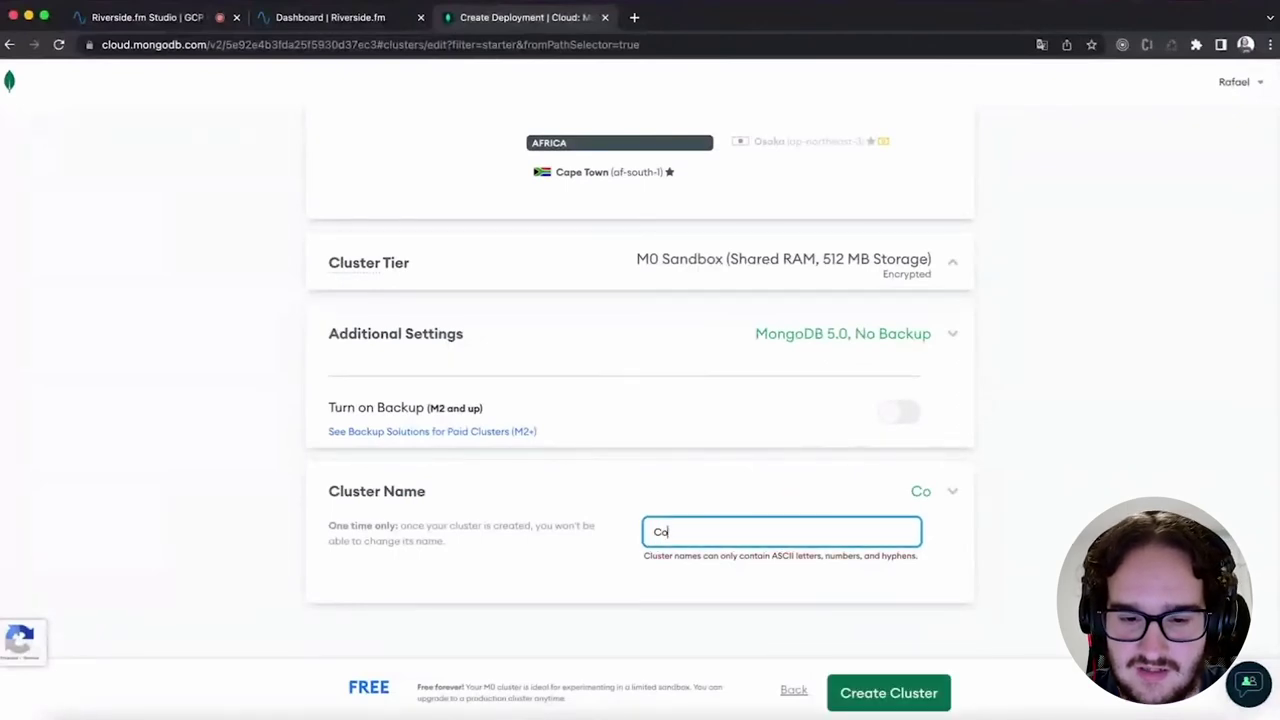
type("dePills")
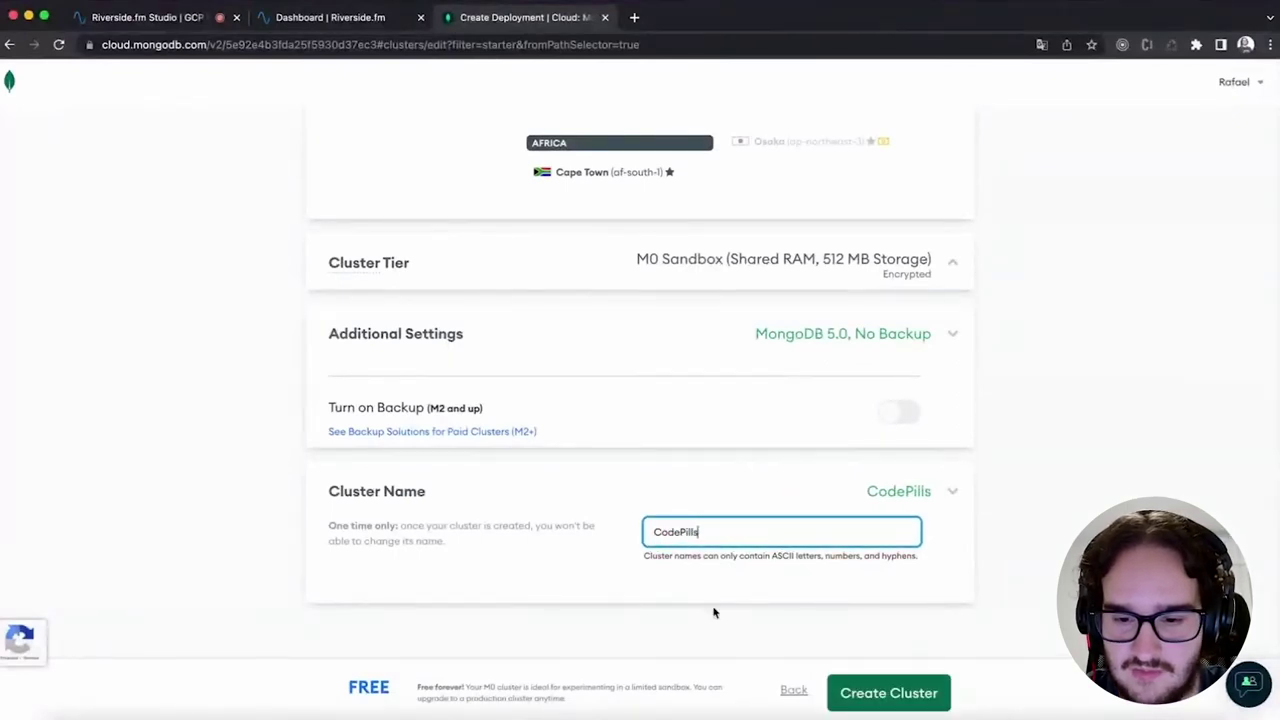
left_click(886, 697)
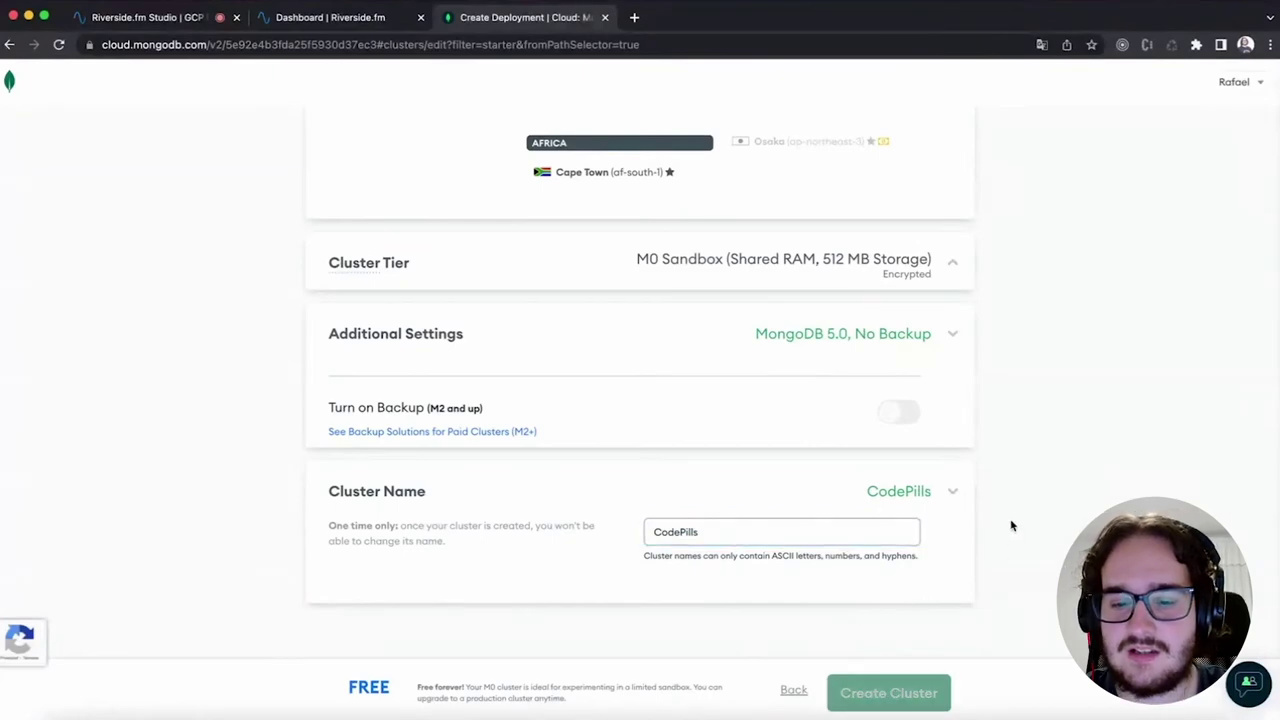
- Create a database user with username-and-password authentication, entering the username and pasting the account password
scroll(624, 522, "down", 2)
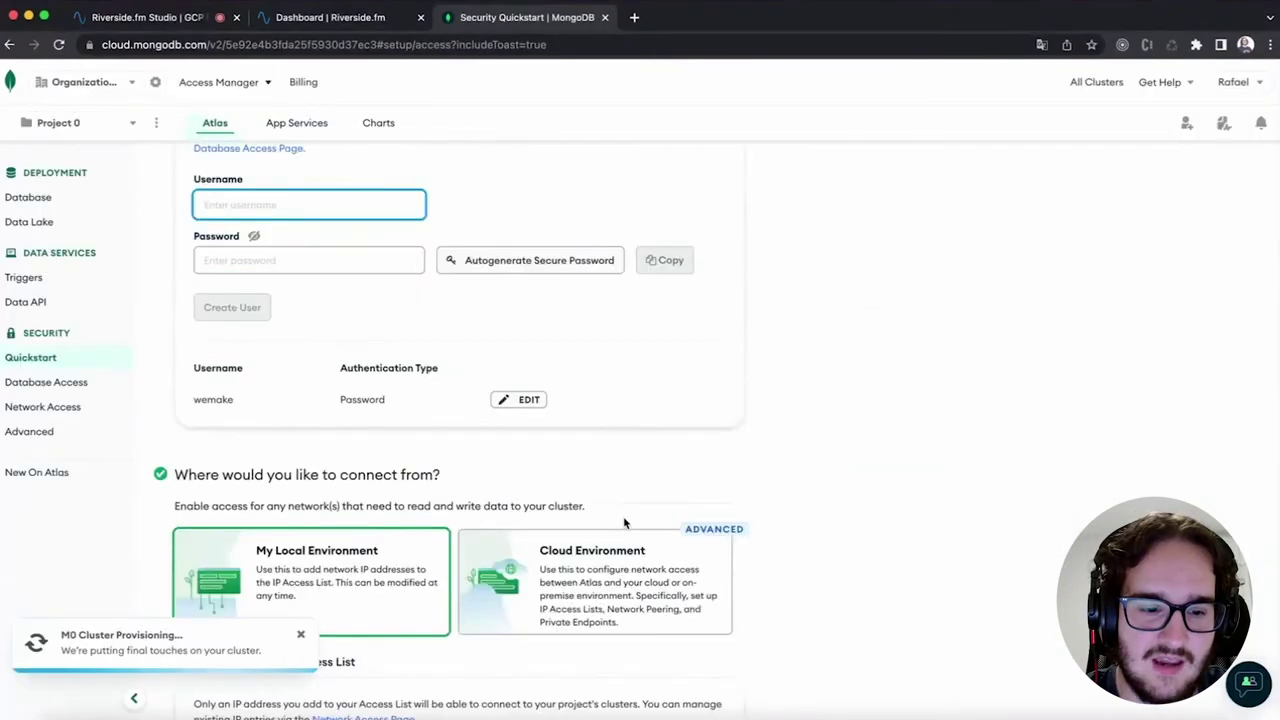
scroll(560, 524, "up", 4)
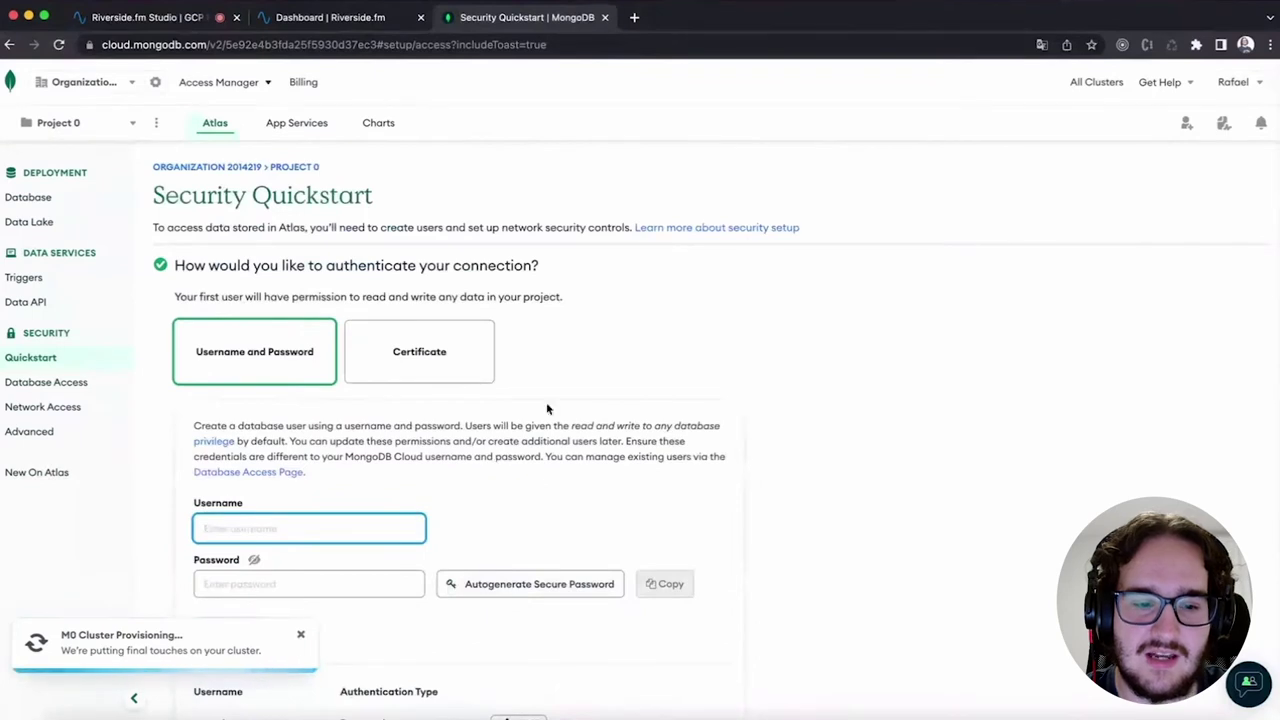
scroll(650, 424, "down", 1)
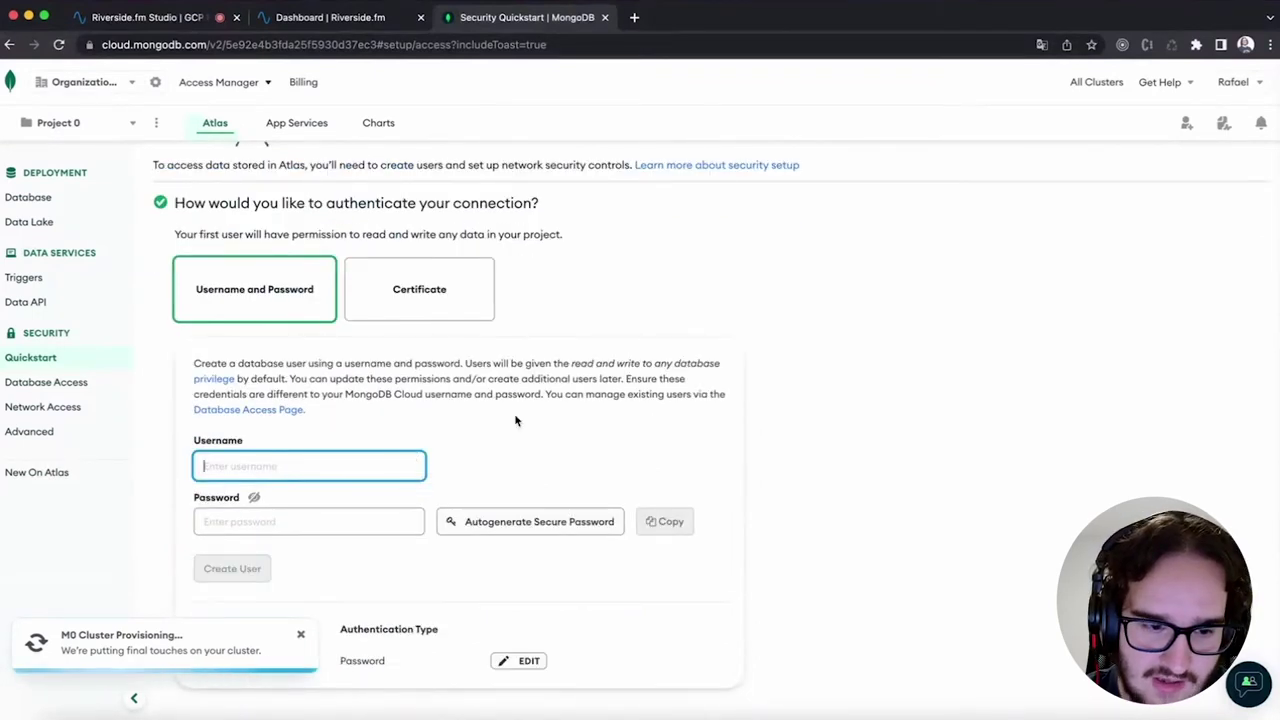
type("r")
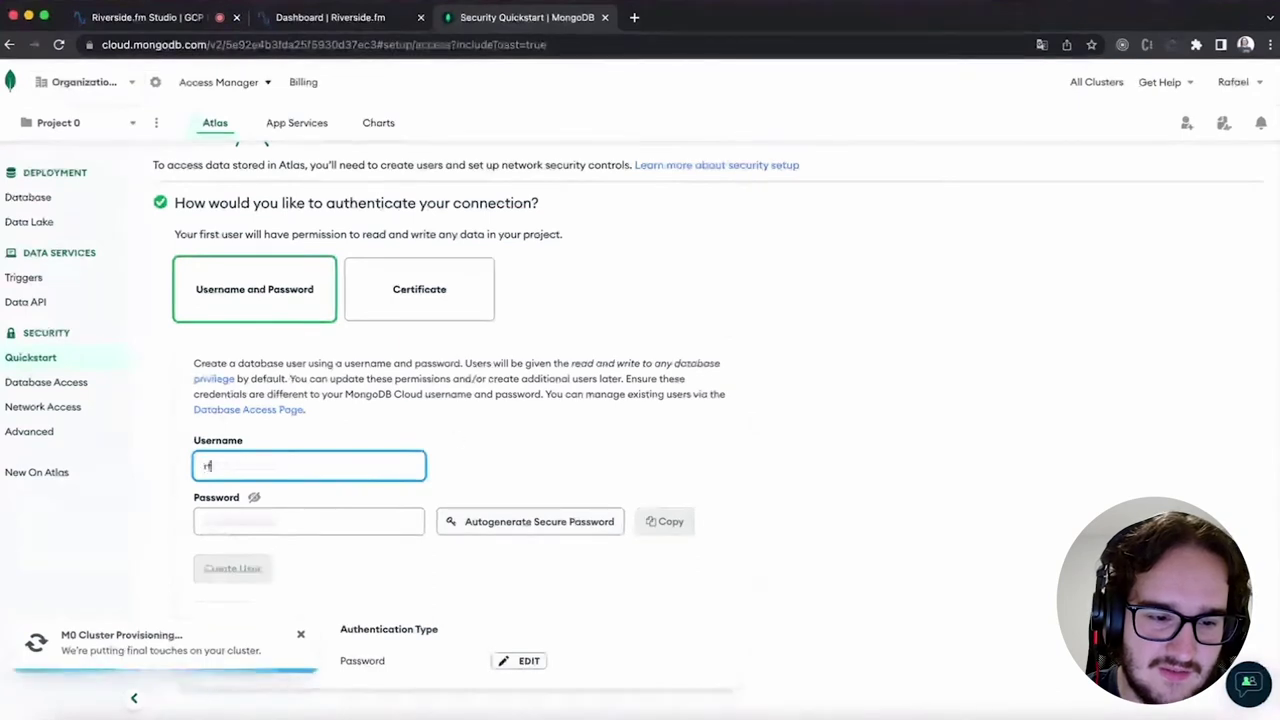
type("afa")
key("Tab")
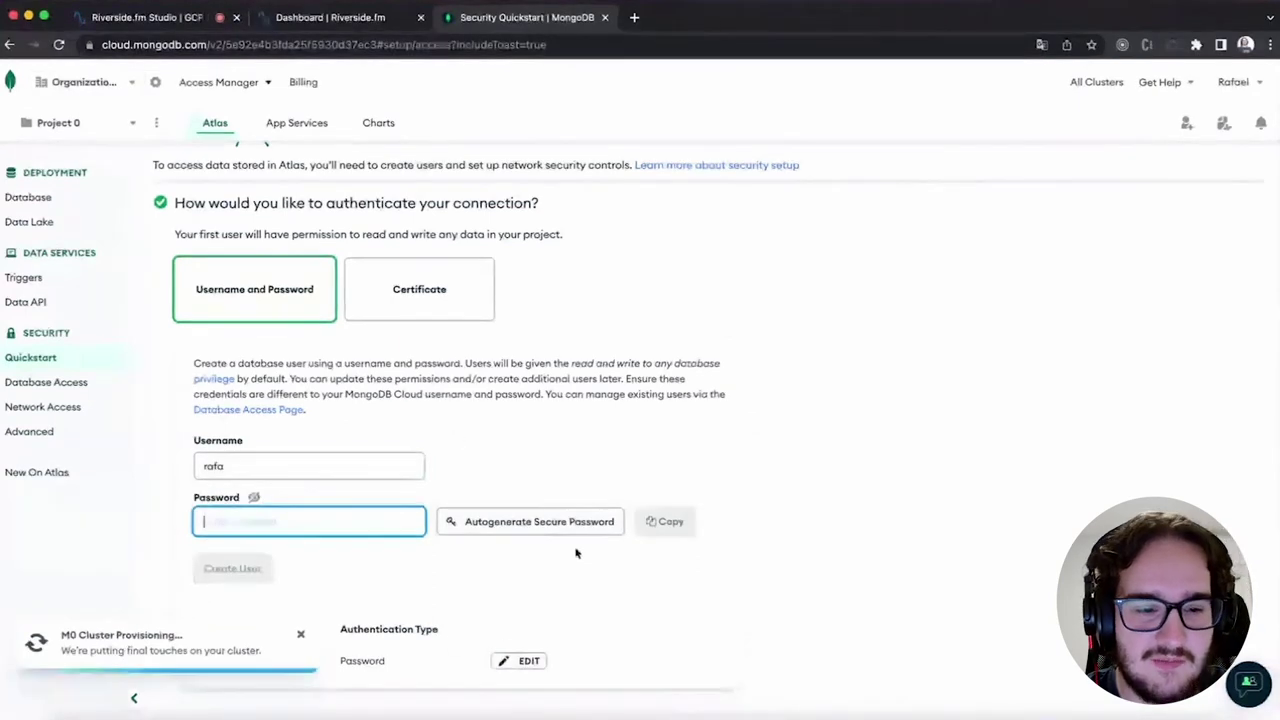
key("super+v")
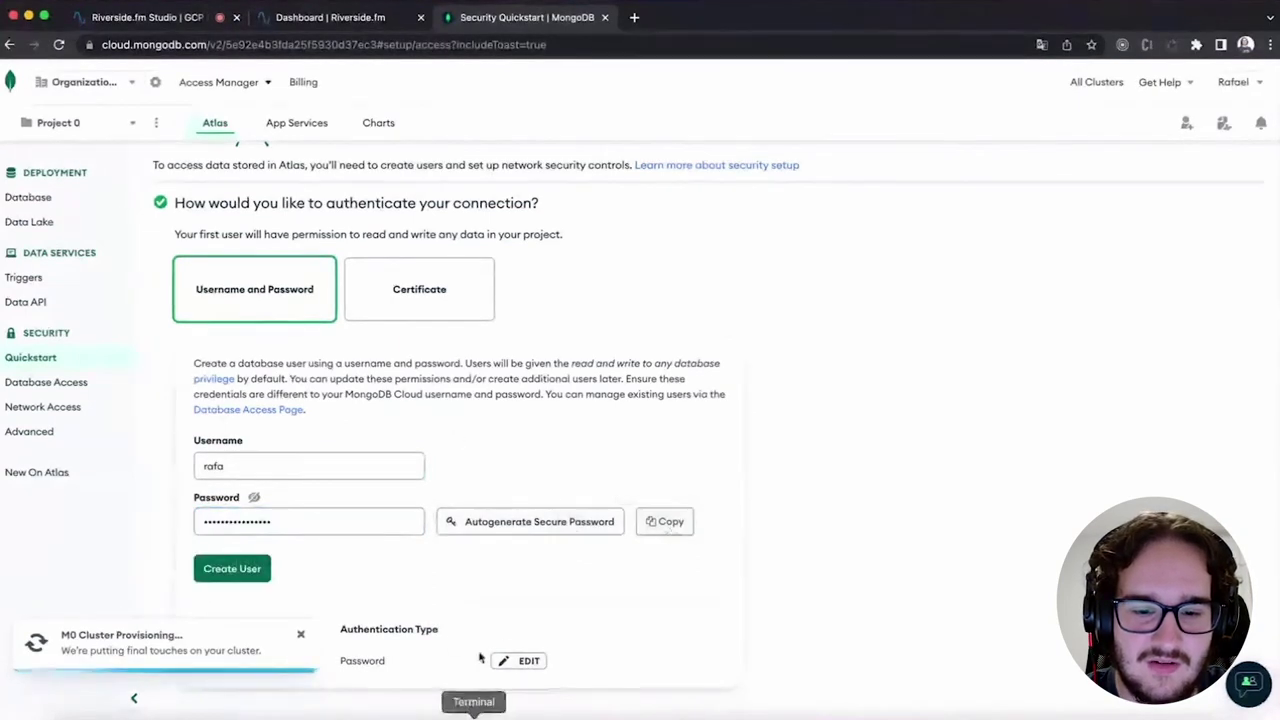
scroll(480, 640, "down", 3)
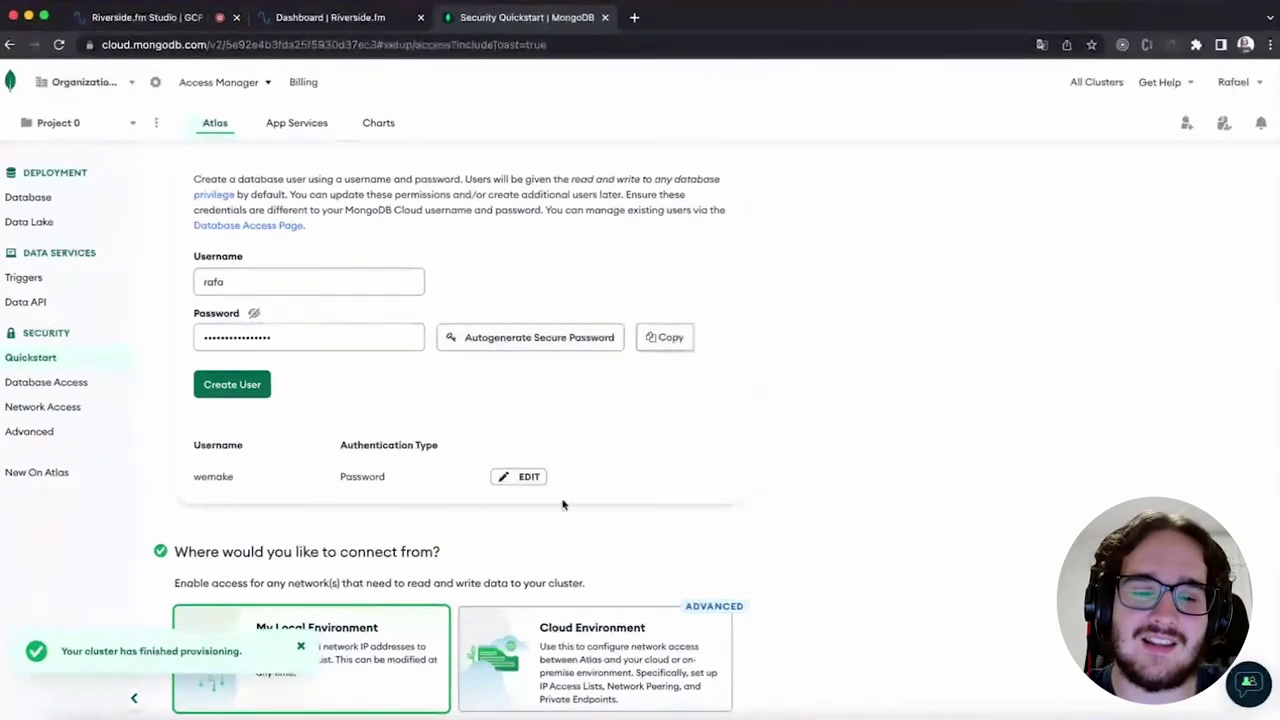
scroll(563, 503, "down", 1)
scroll(563, 505, "down", 1)
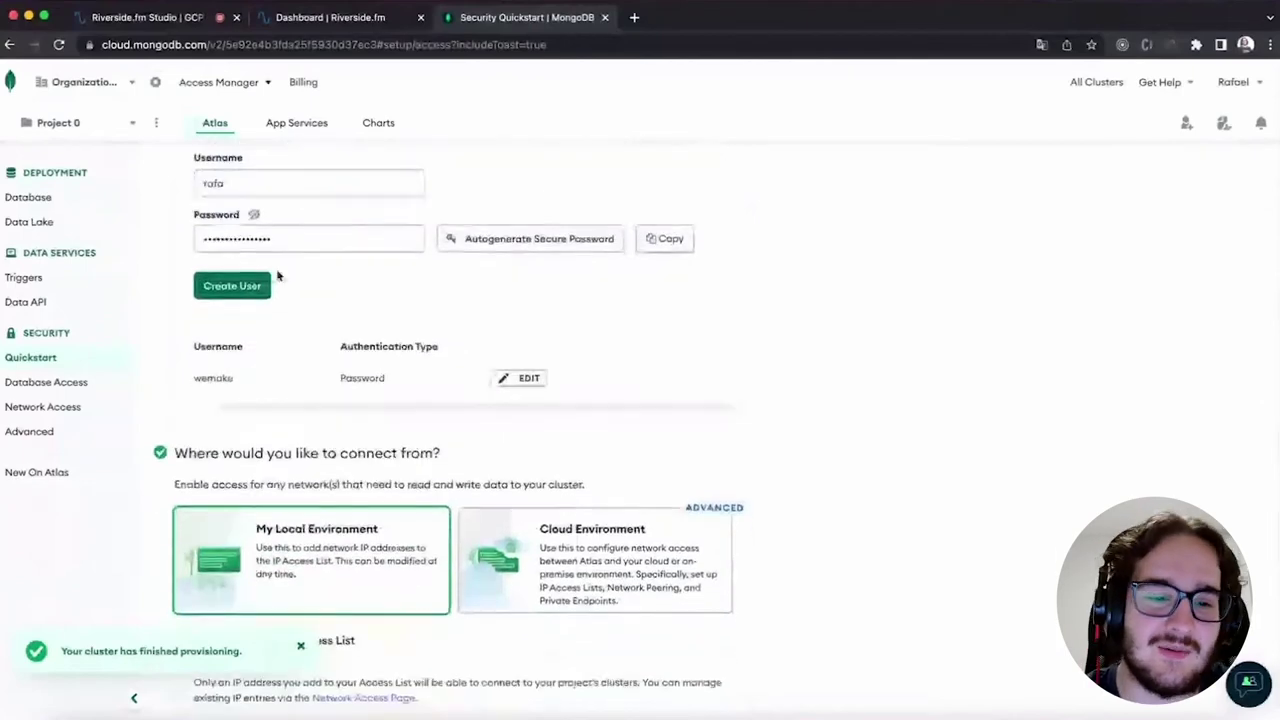
left_click(250, 286)
- Finish the security quickstart with My Local Environment and the existing IP access entry, and go to the database deployments
scroll(594, 495, "down", 2)
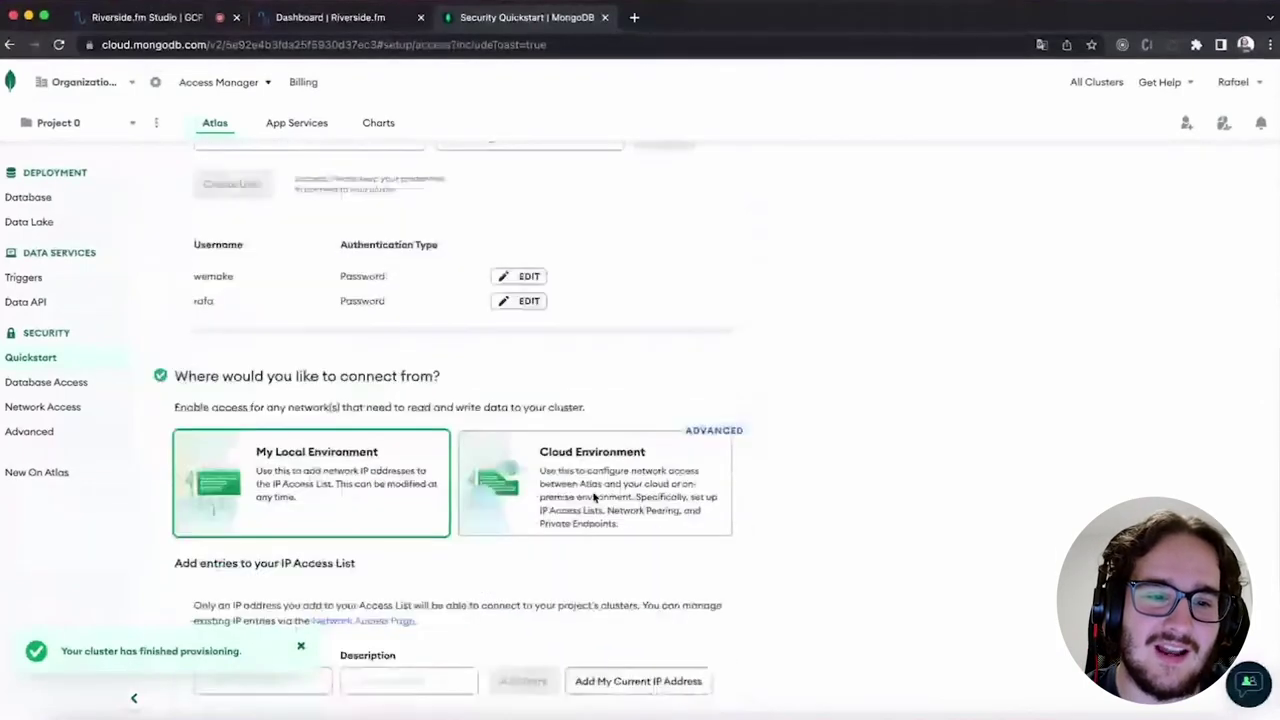
scroll(594, 497, "down", 5)
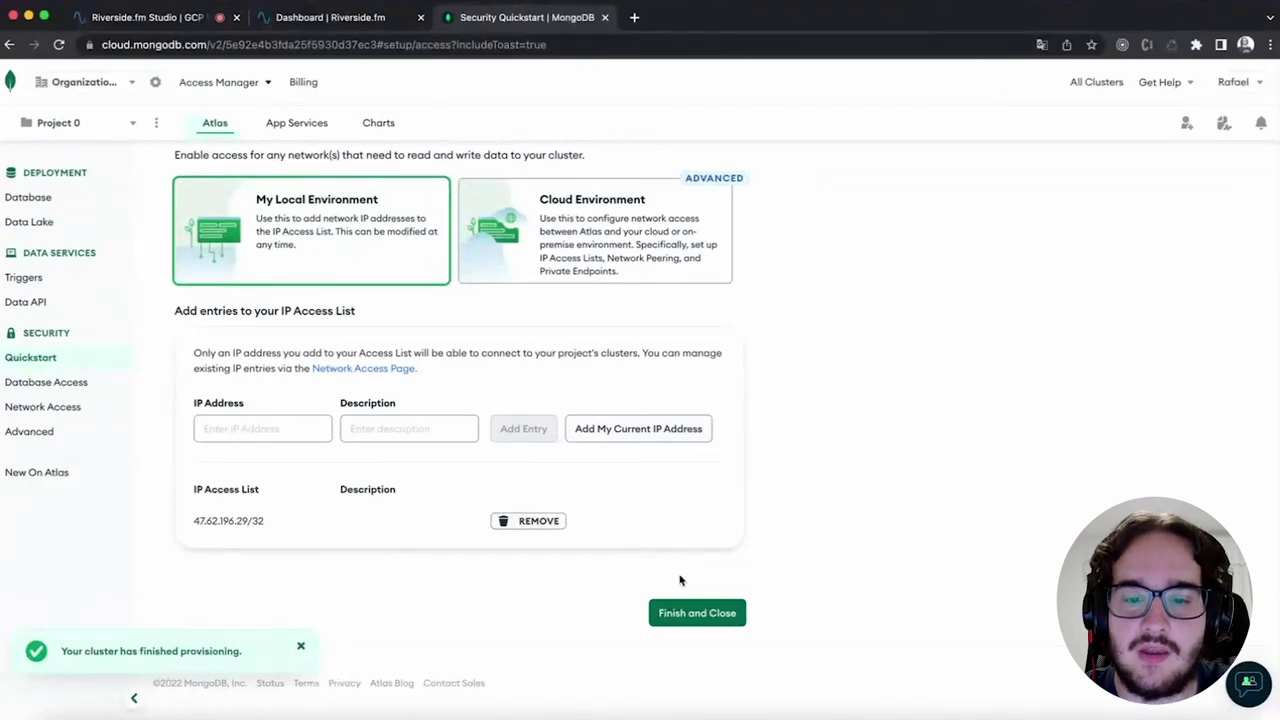
left_click(699, 618)
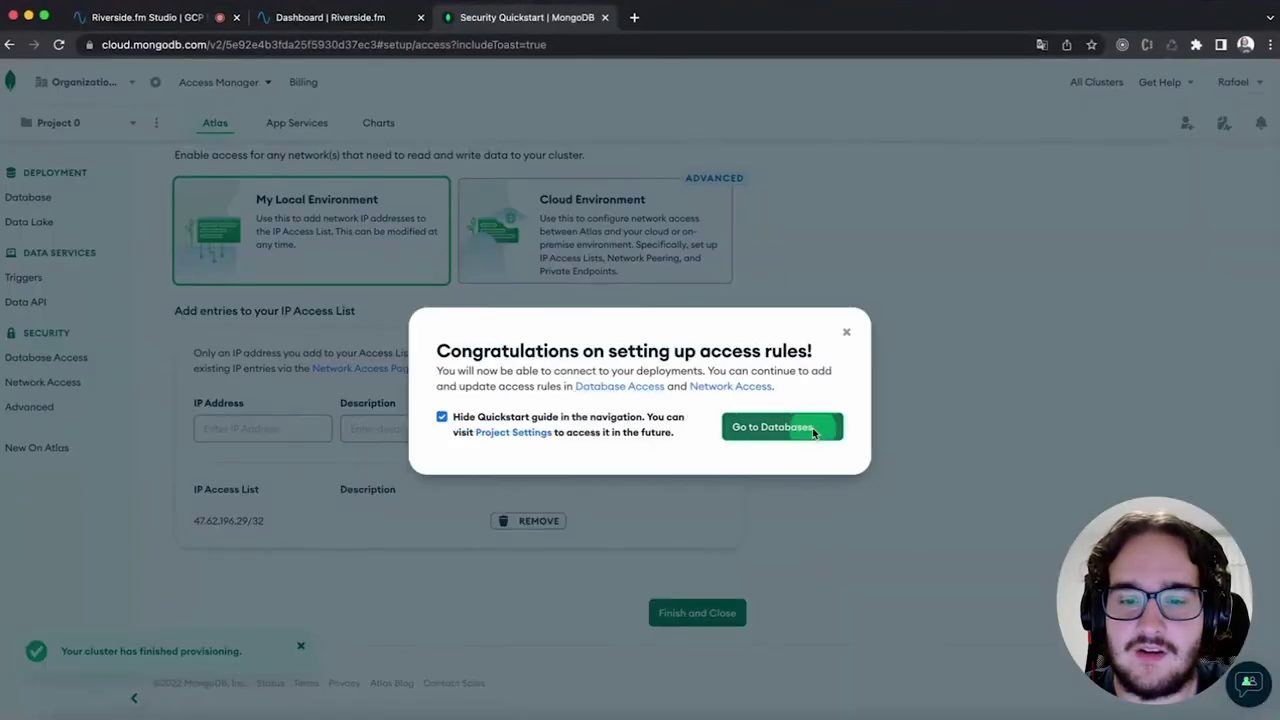
left_click(780, 427)
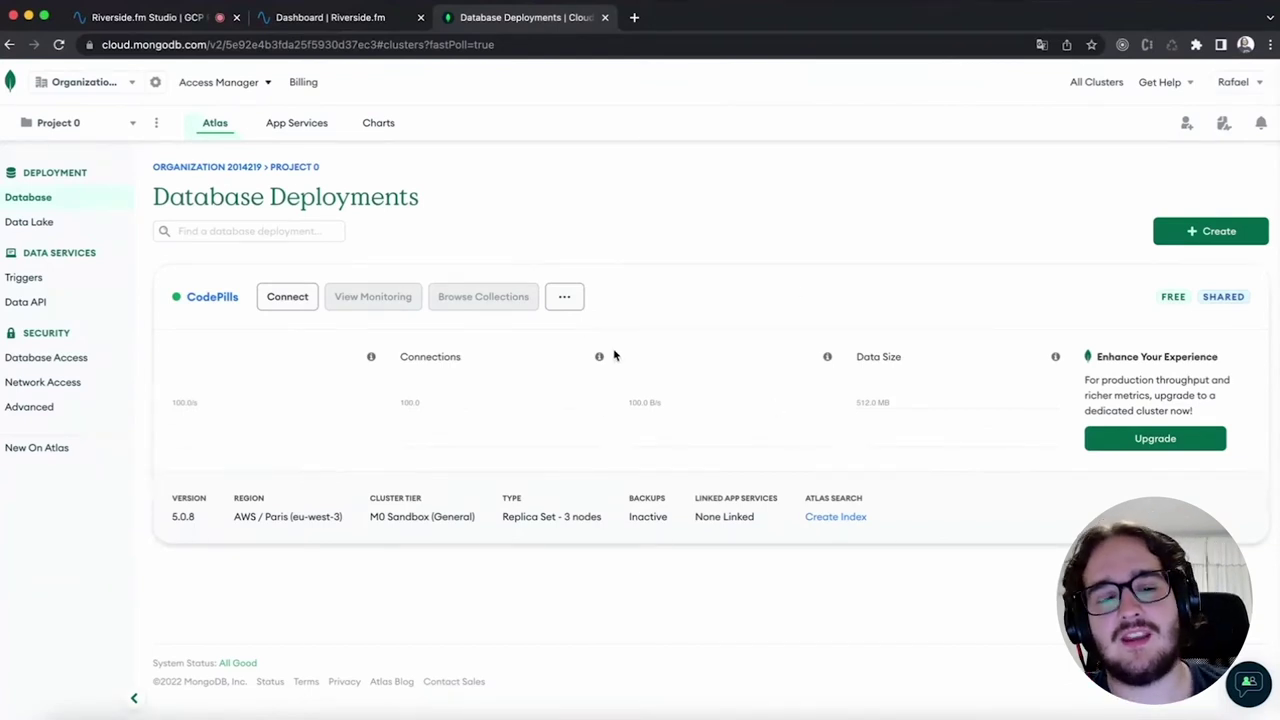
- Review the application and MongoDB Shell connection methods for the CodePills cluster, and choose the MongoDB Compass method
left_click(304, 298)
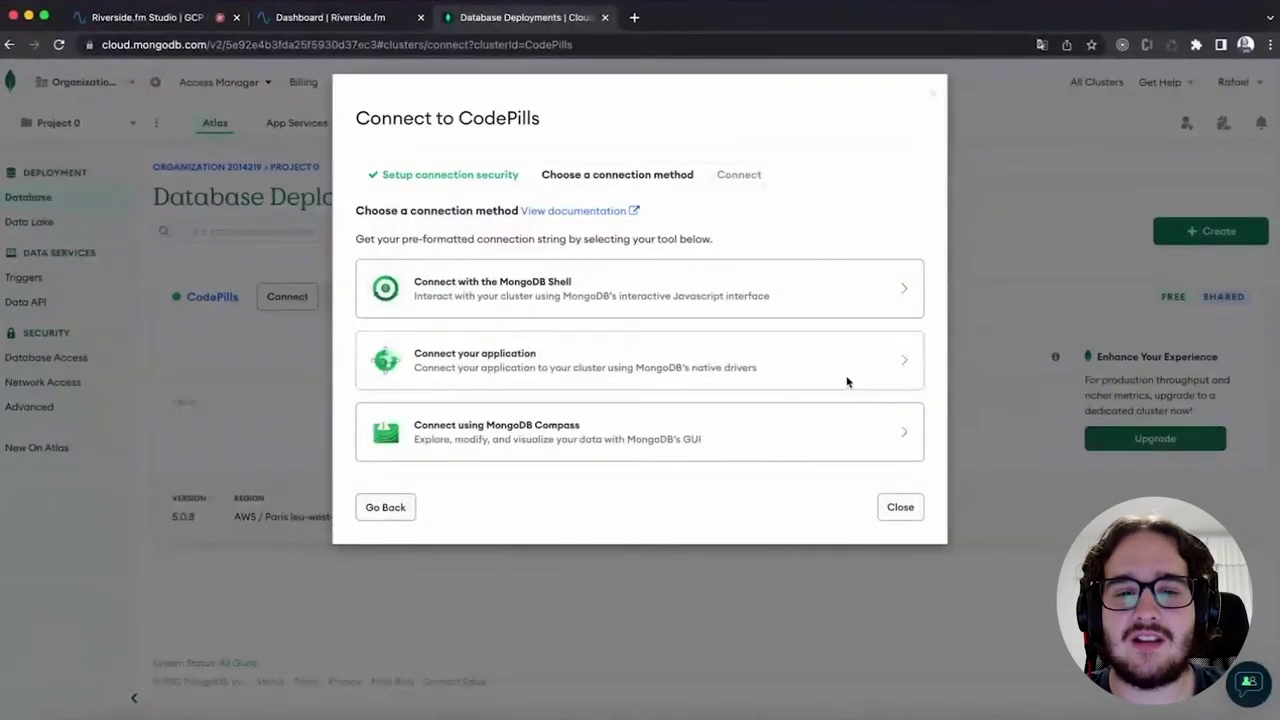
left_click(846, 381)
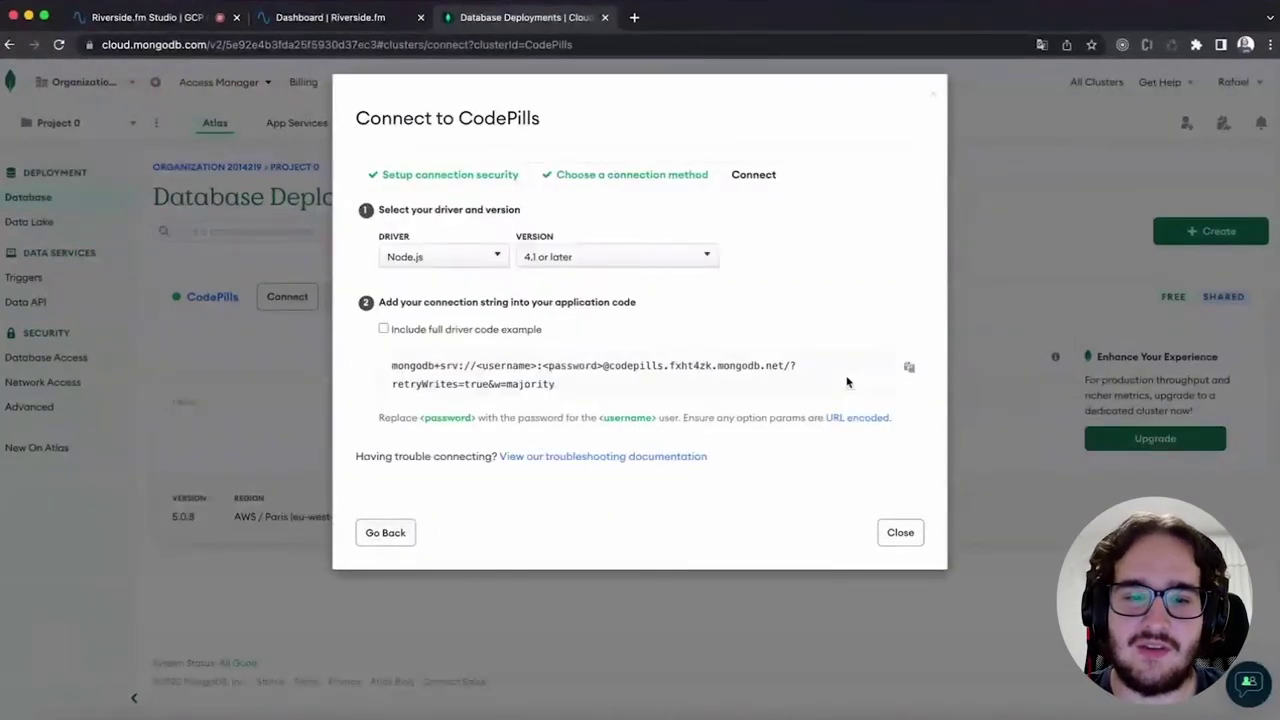
left_click(388, 531)
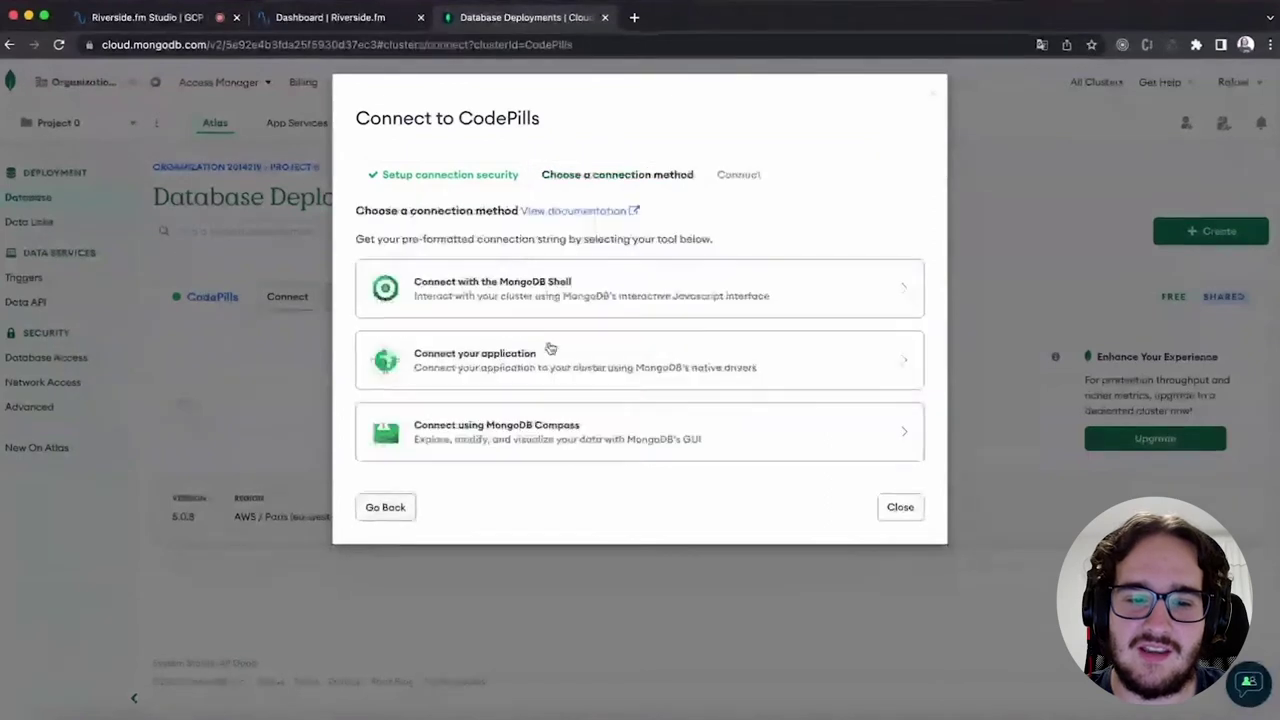
left_click(619, 288)
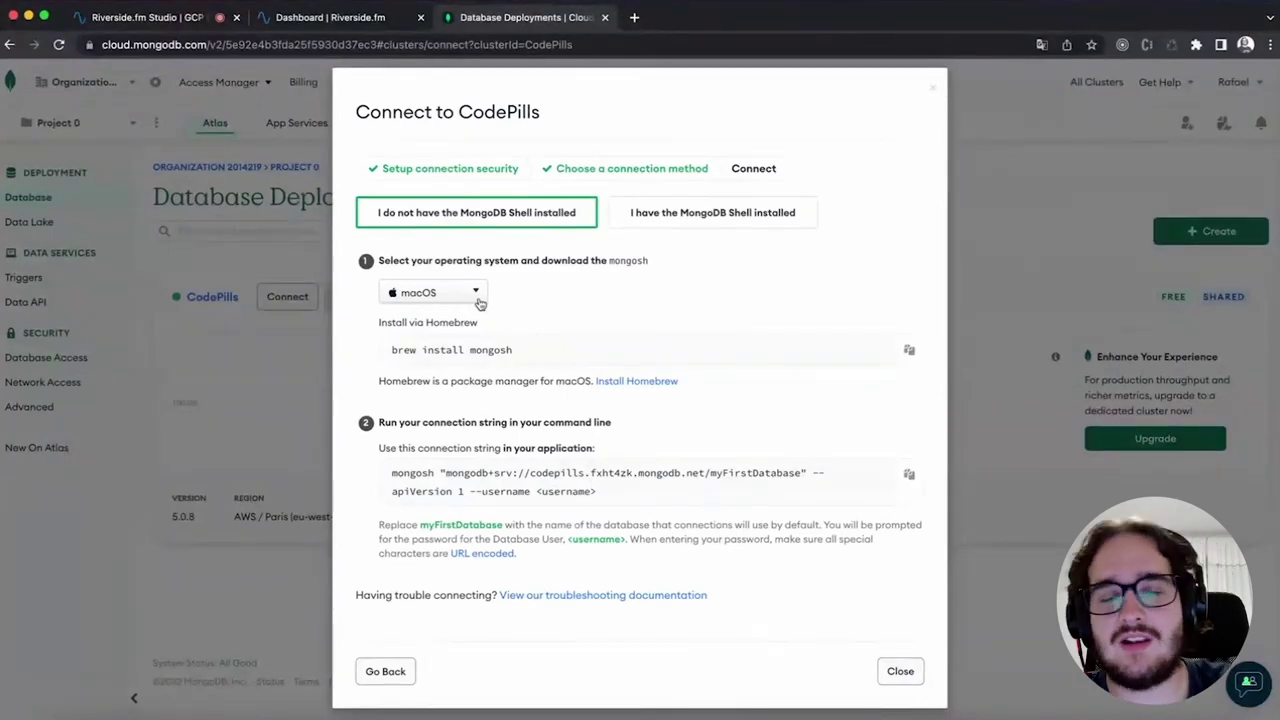
left_click(396, 679)
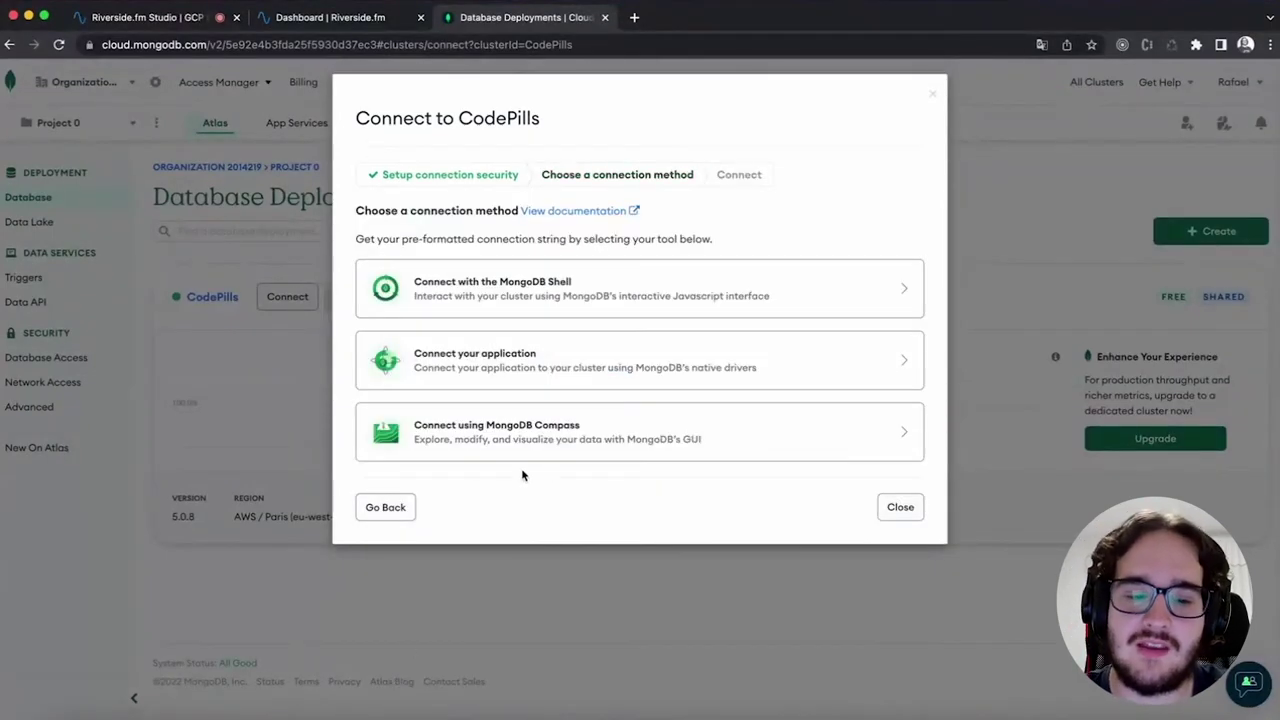
left_click(586, 440)
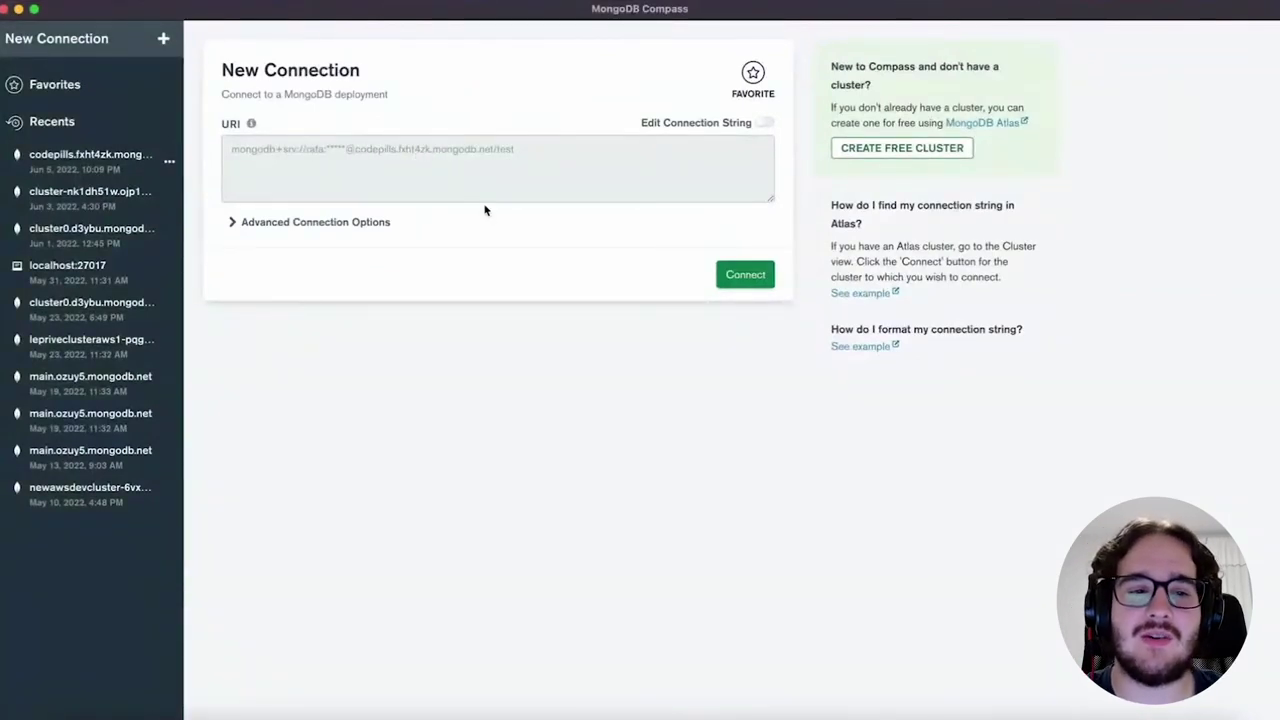
left_click(168, 40)
left_click_drag(414, 160, 210, 149)
key("BackSpace")
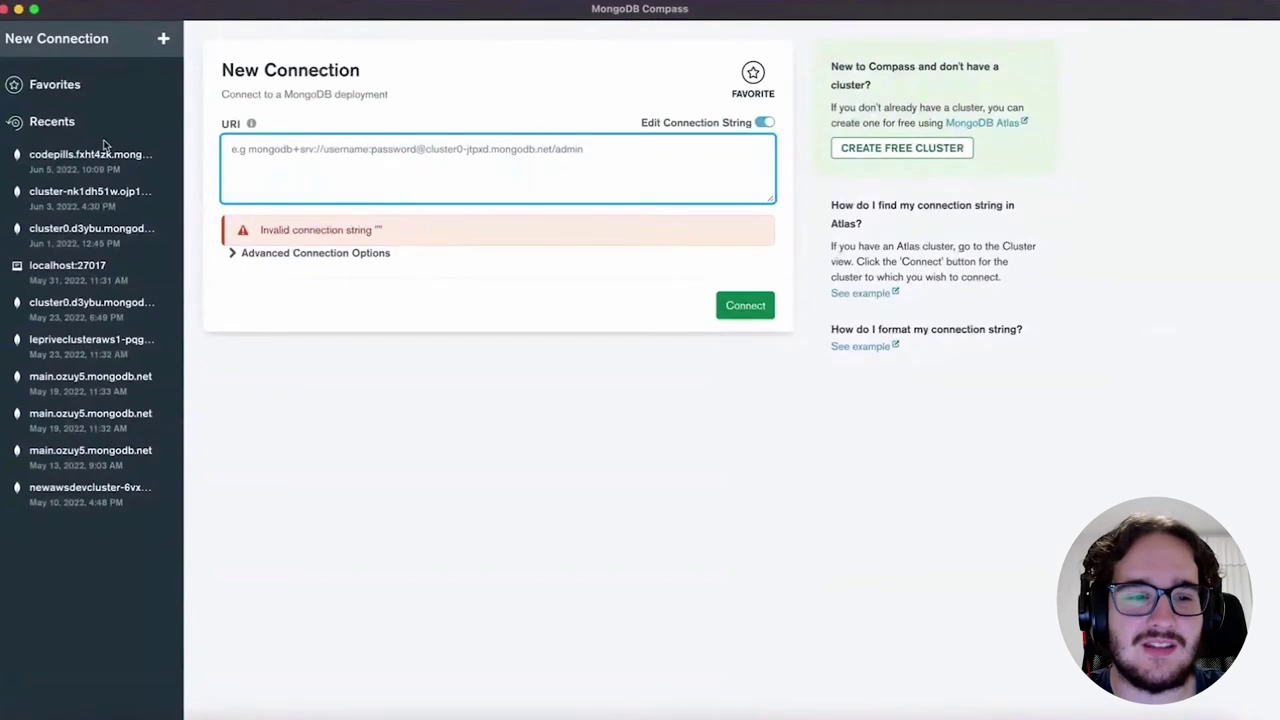
left_click(60, 194)
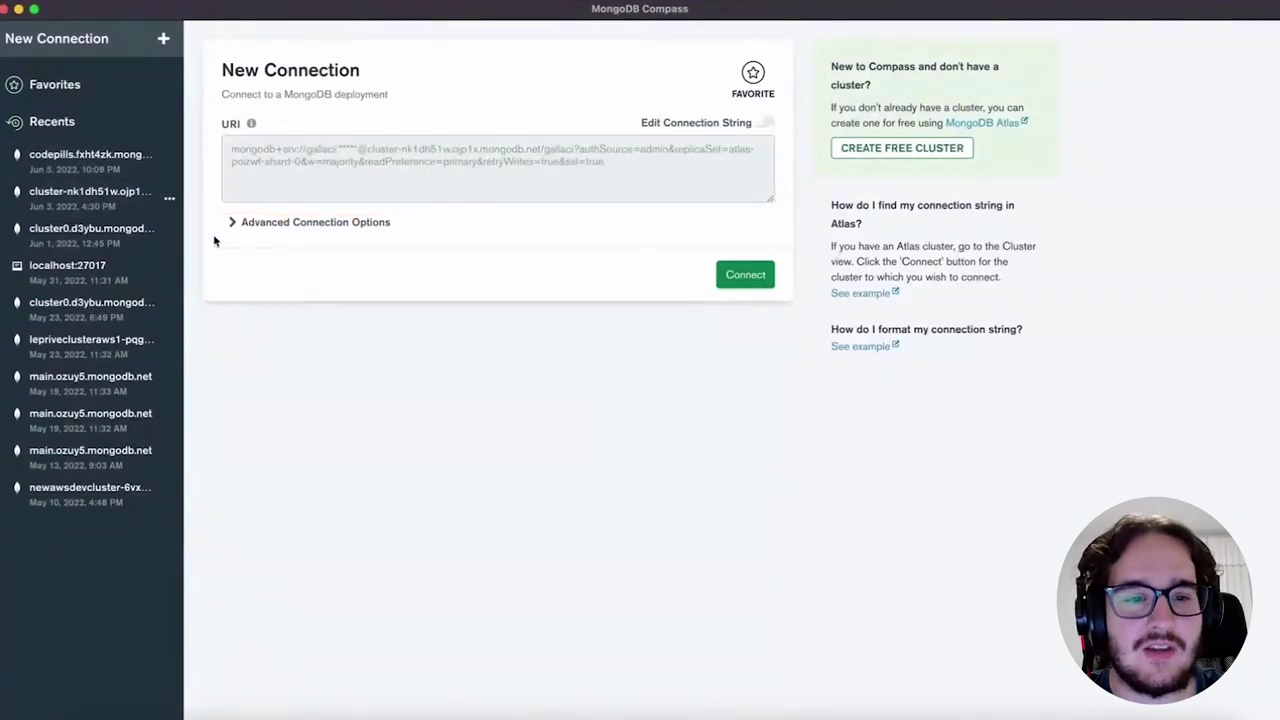
- Load the recent codepills.fxht4zk.mongodb.net connection and connect to that cluster
left_click(95, 160)
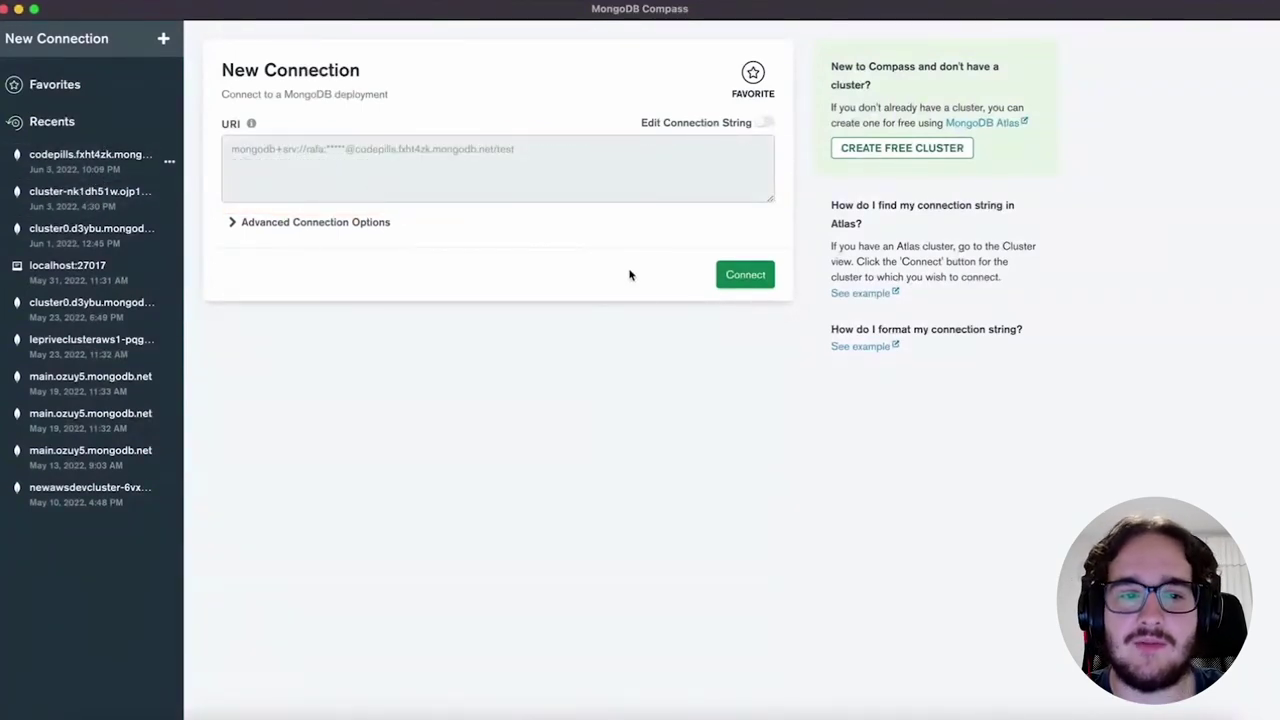
left_click(752, 277)
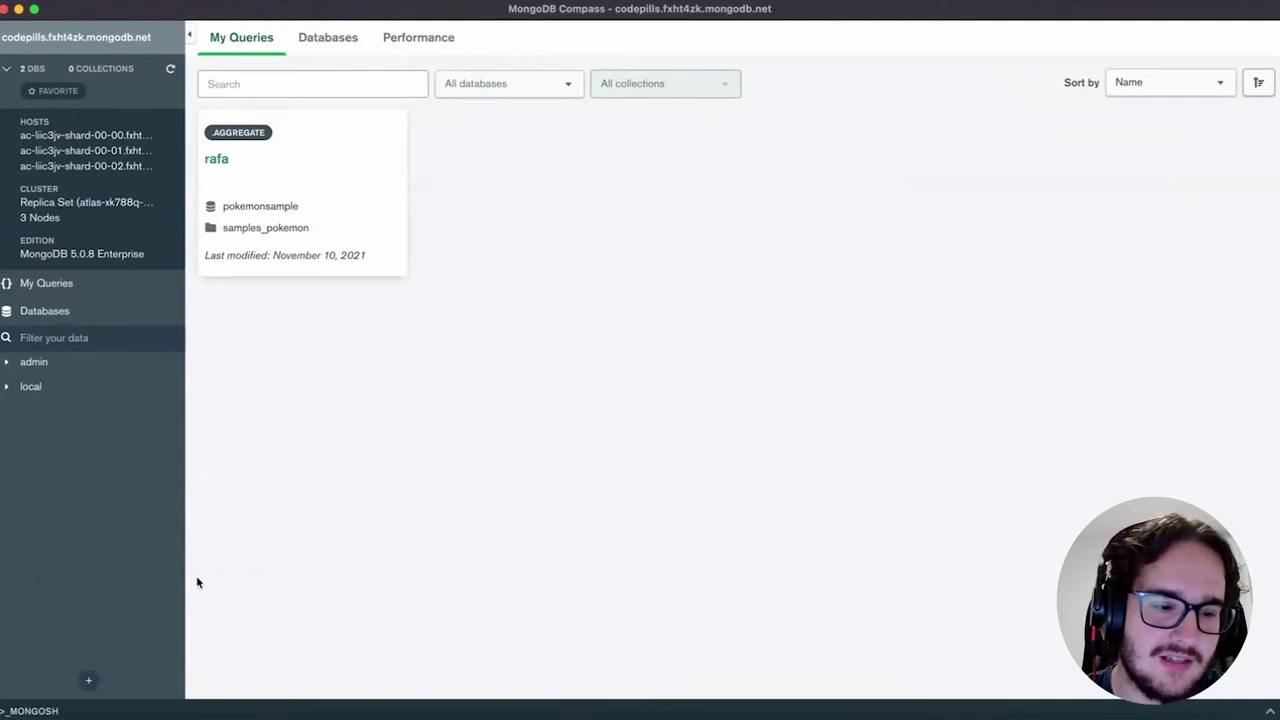
- Create a database named pills with a collection named user
left_click(88, 684)
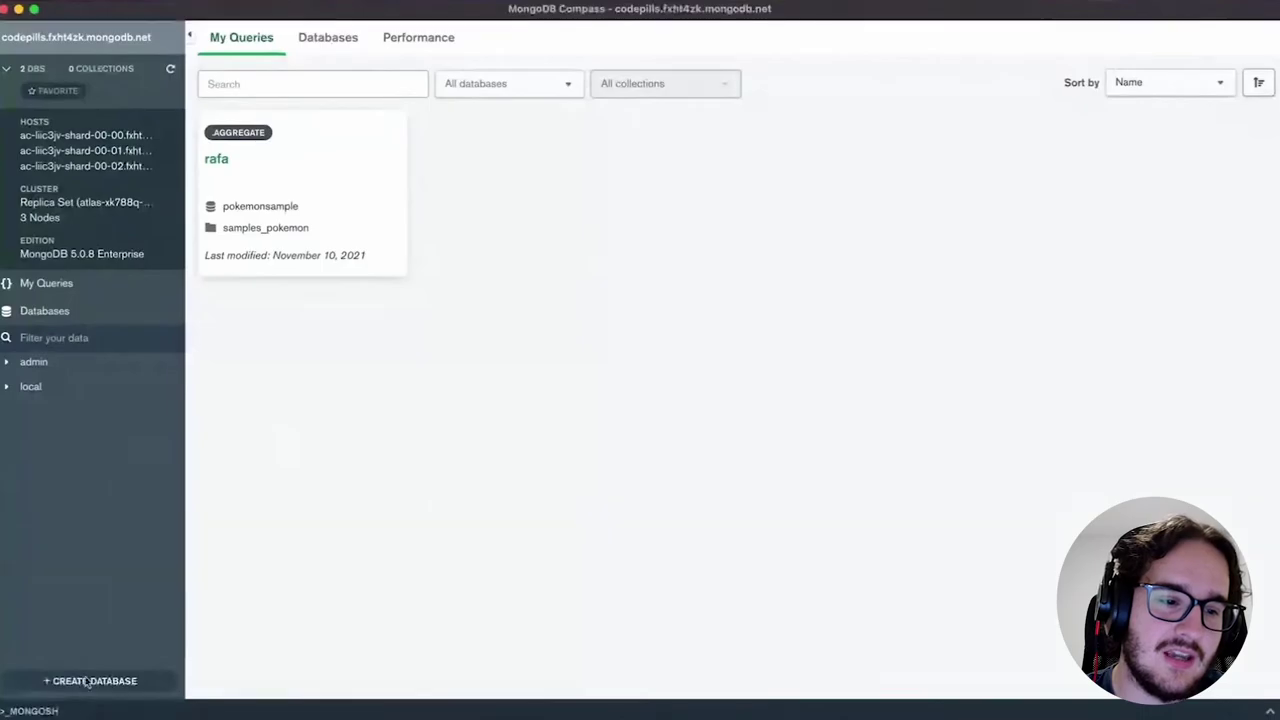
type("dode")
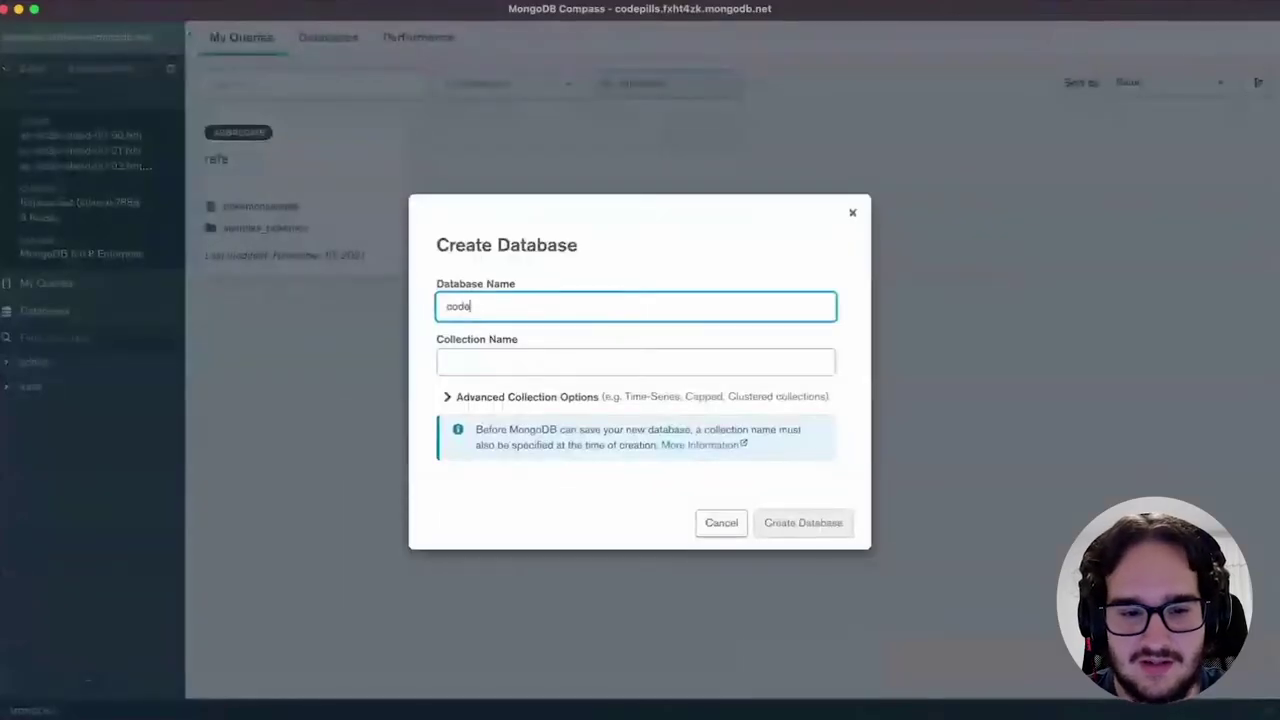
key("BackSpace")
key("BackSpace")
key("BackSpace")
key("BackSpace")
type("pills")
left_click(626, 351)
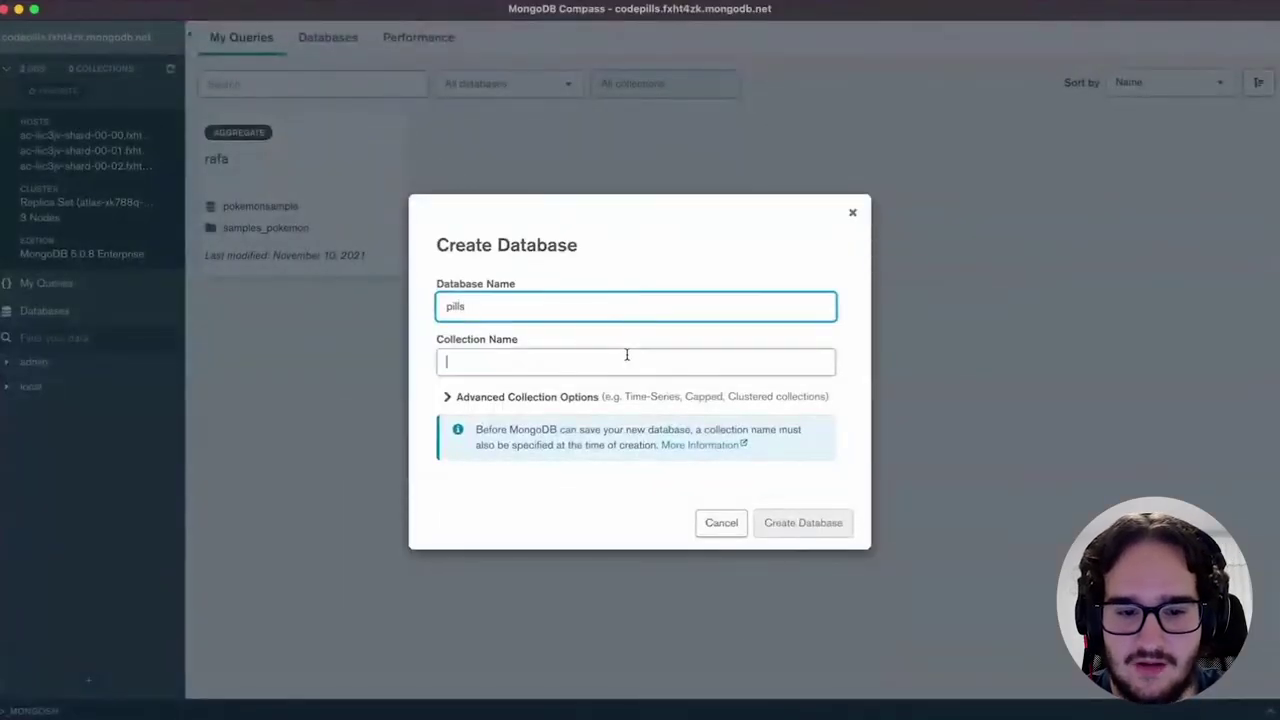
type("user")
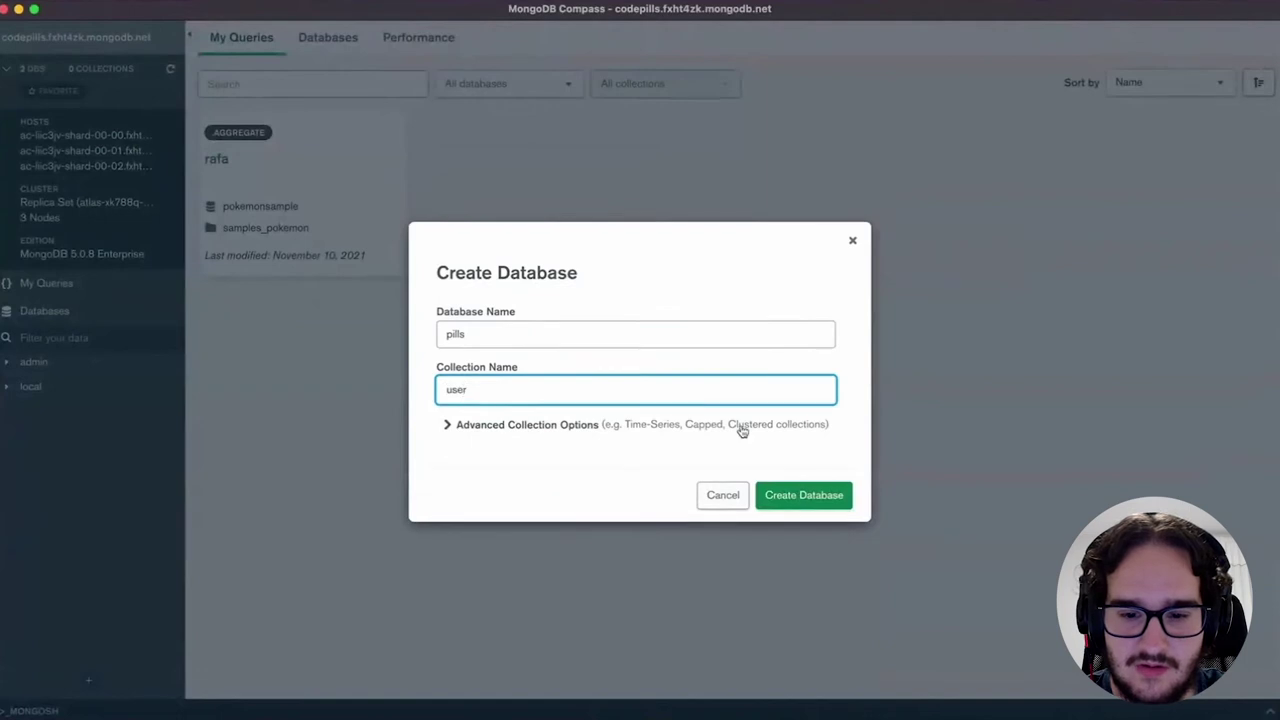
left_click(776, 492)
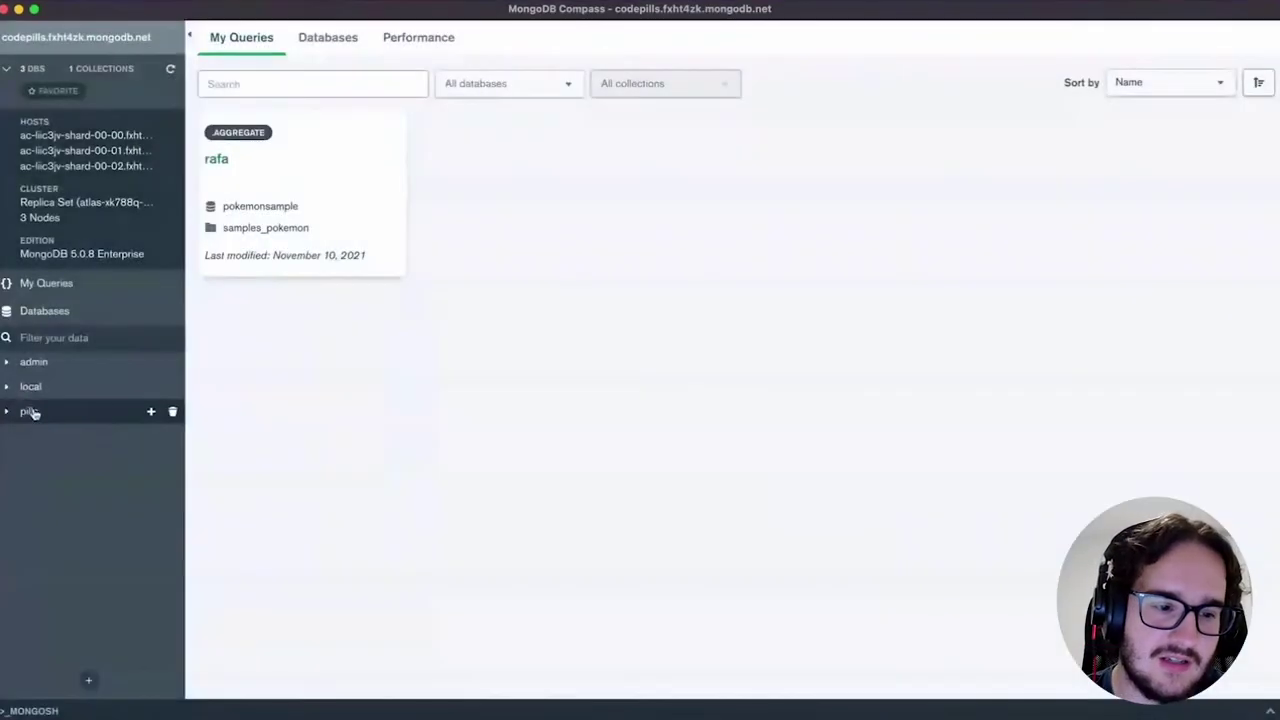
- Look through the pills database, the embedded mongosh shell, and the documents and aggregations views of the user collection
left_click(34, 412)
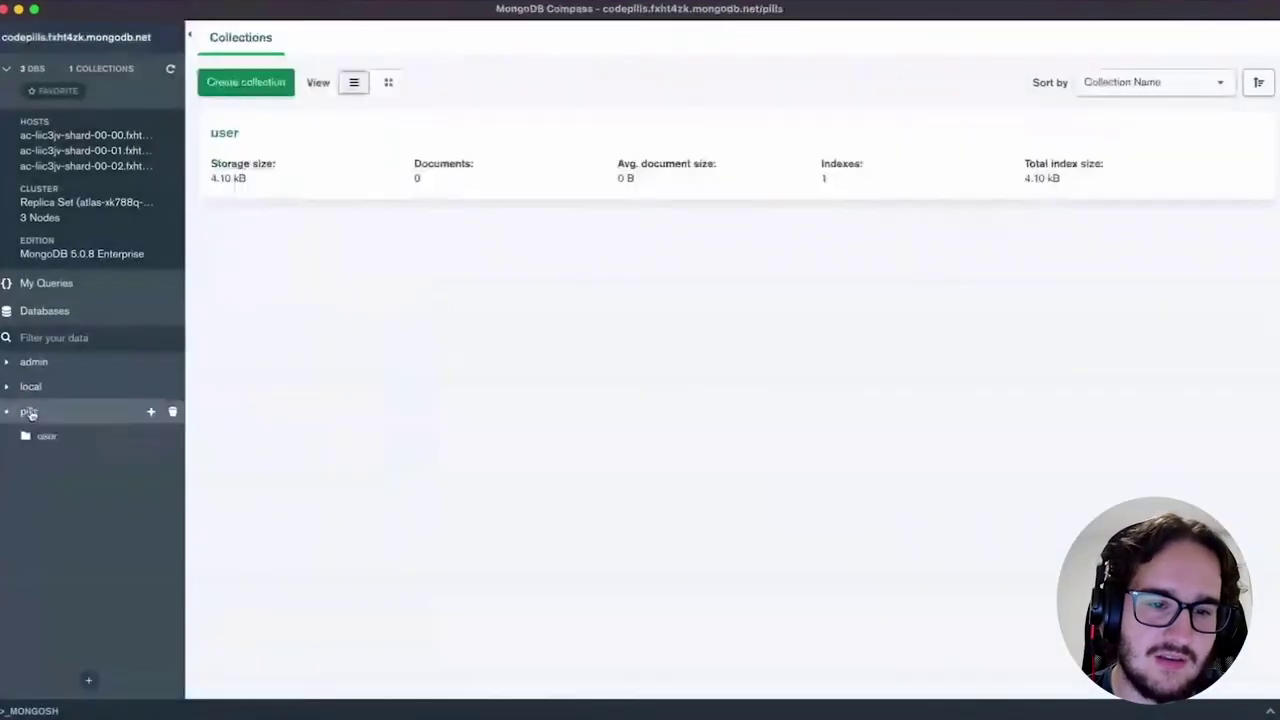
left_click(30, 710)
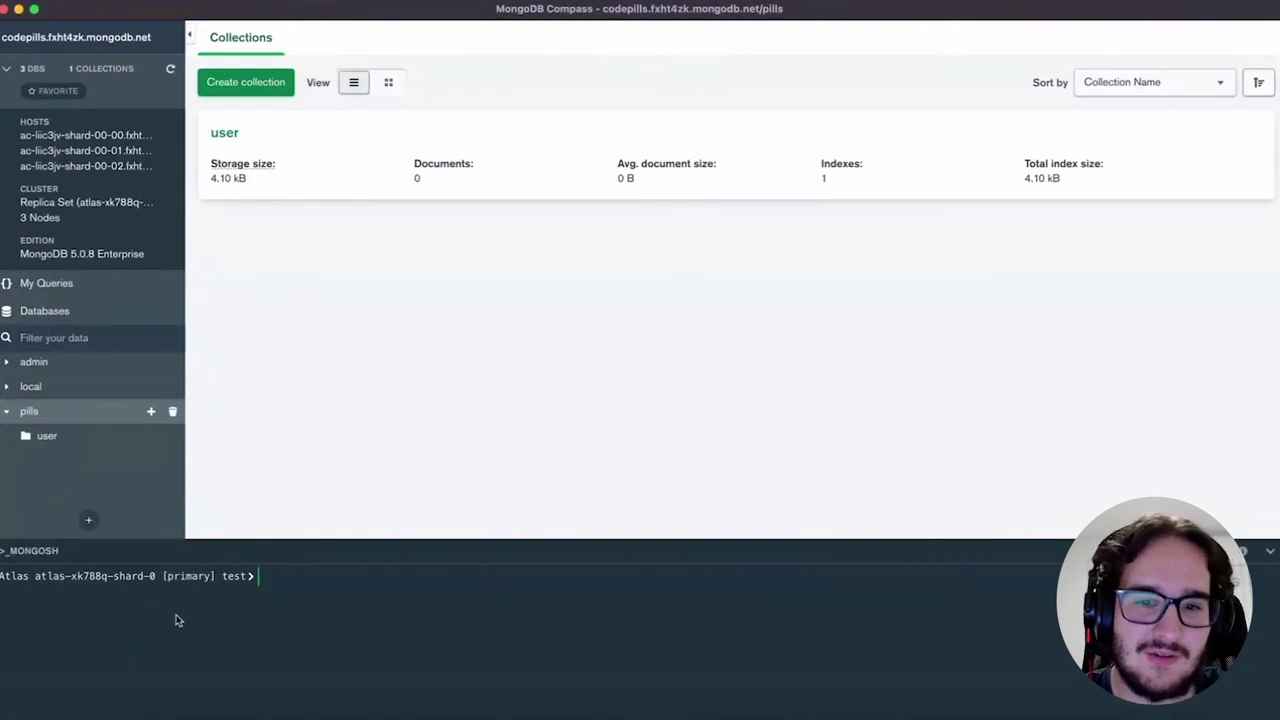
left_click(32, 552)
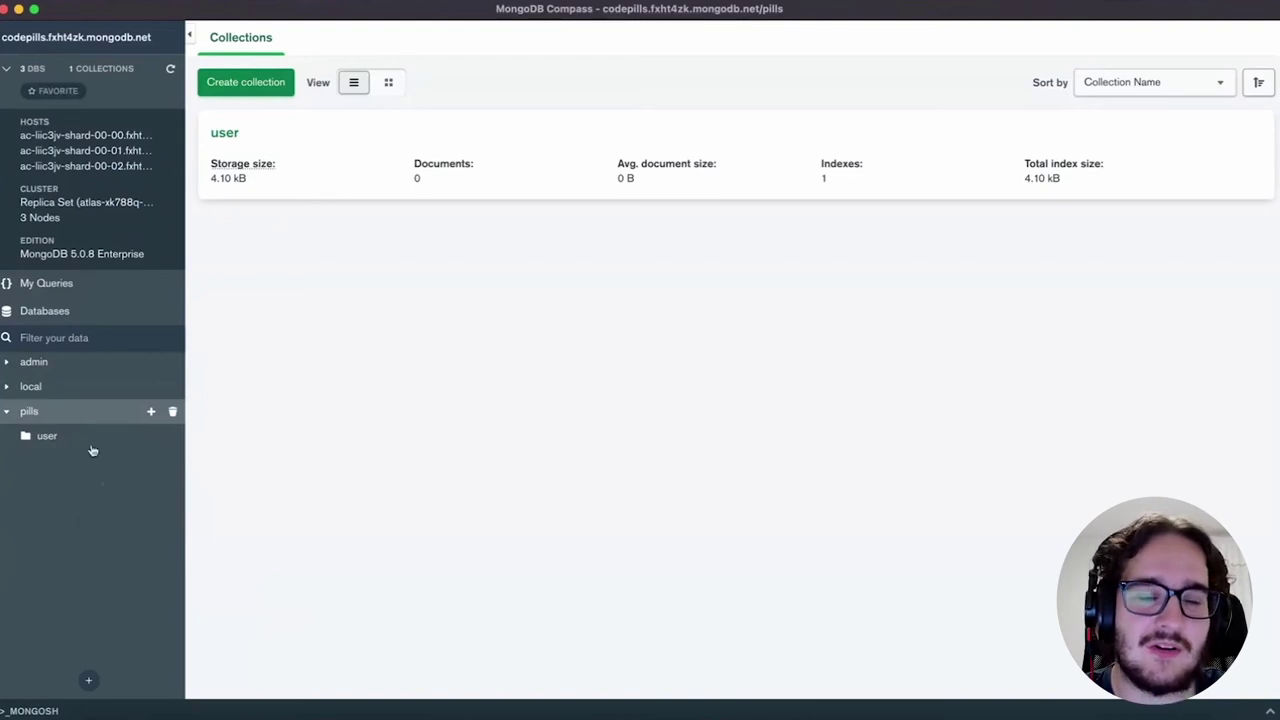
left_click(47, 436)
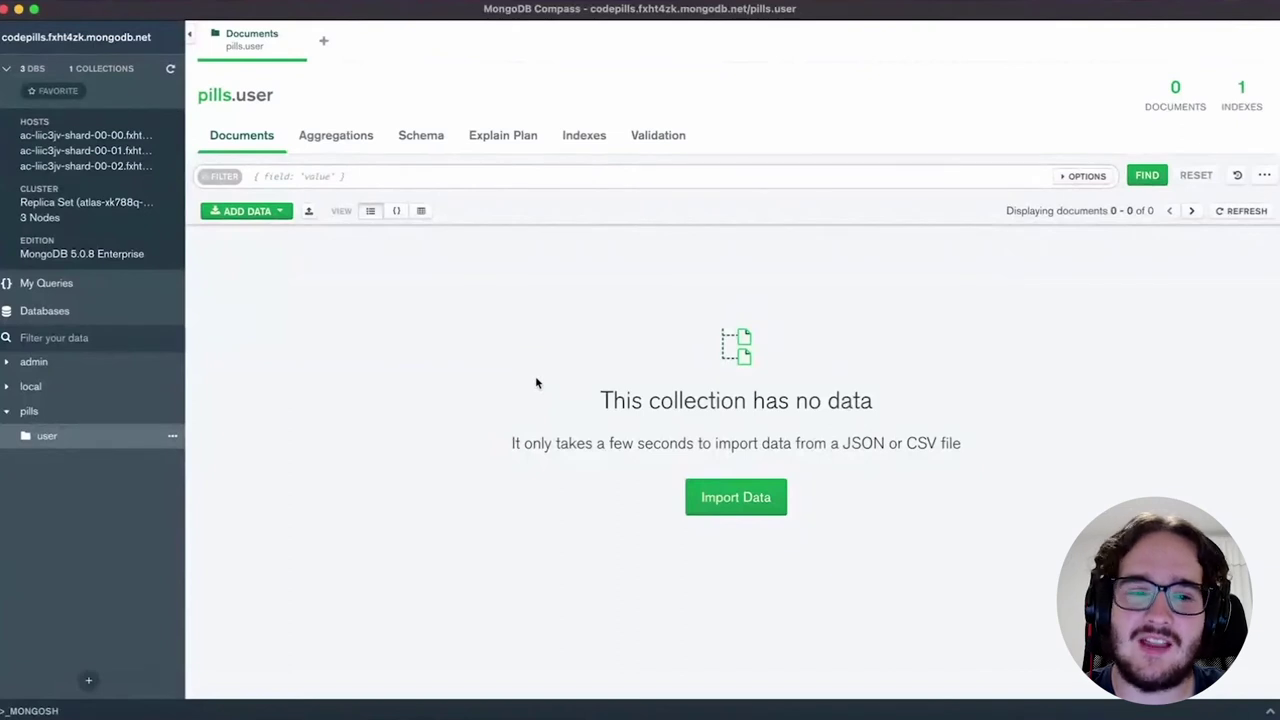
left_click(333, 135)
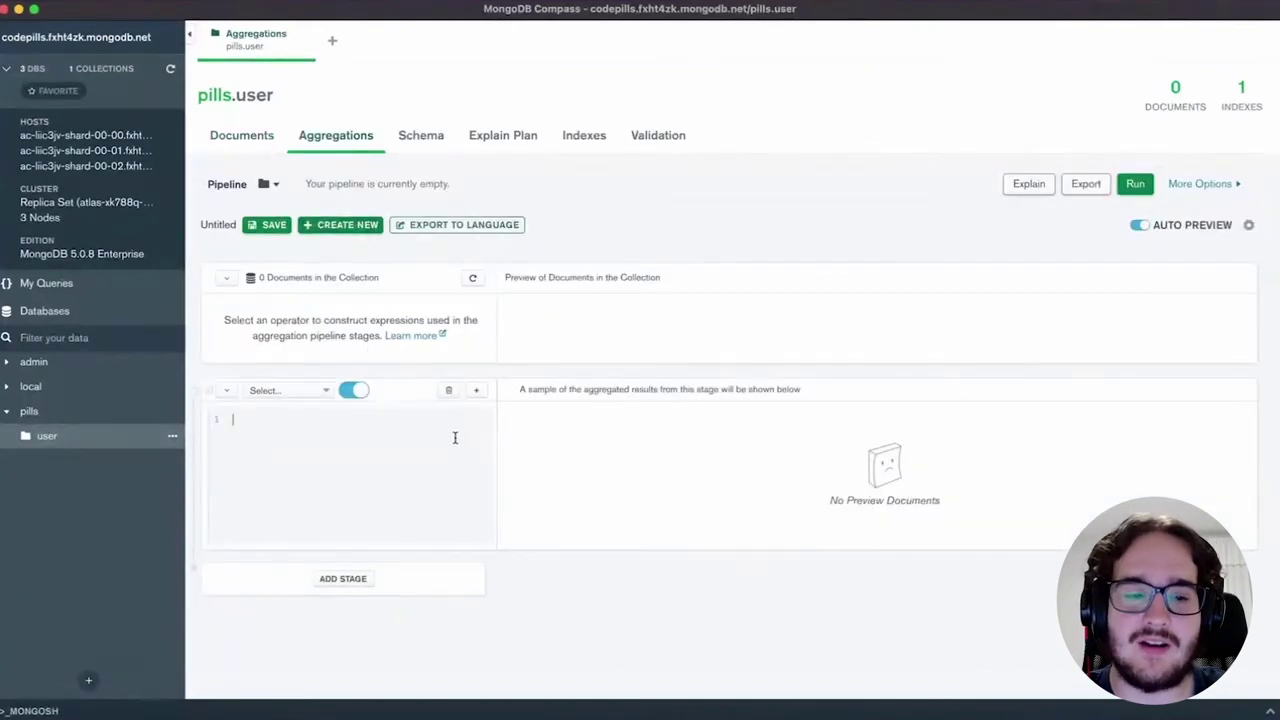
left_click(268, 130)
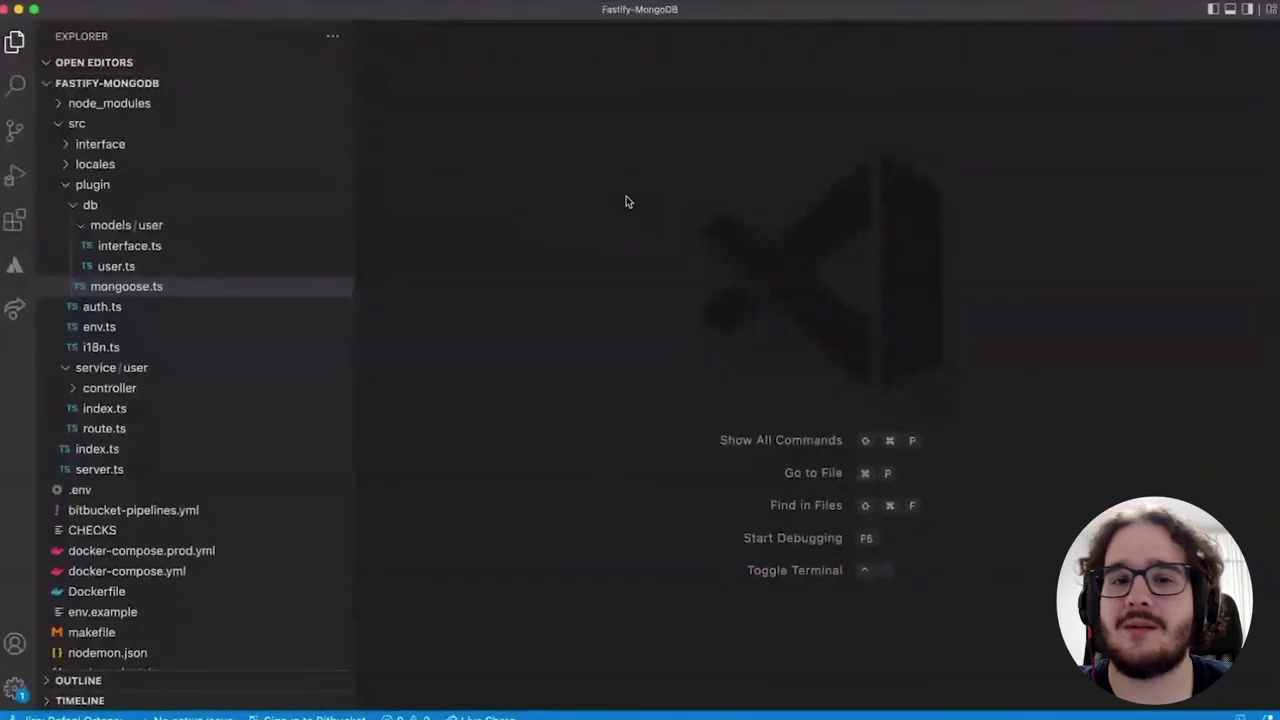
- Switch to the Fastify-MongoDB project in Visual Studio Code and collapse its db and plugin folders
key("super+shift+e")
left_click(67, 204)
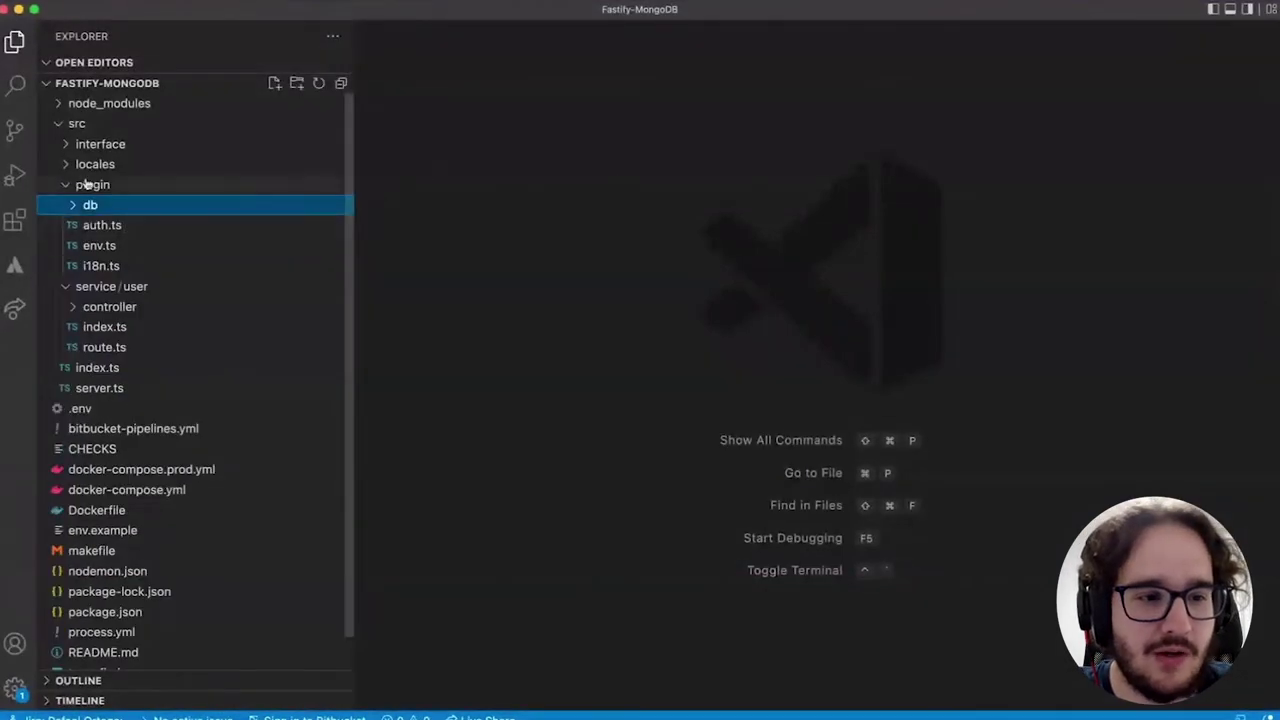
left_click(87, 184)
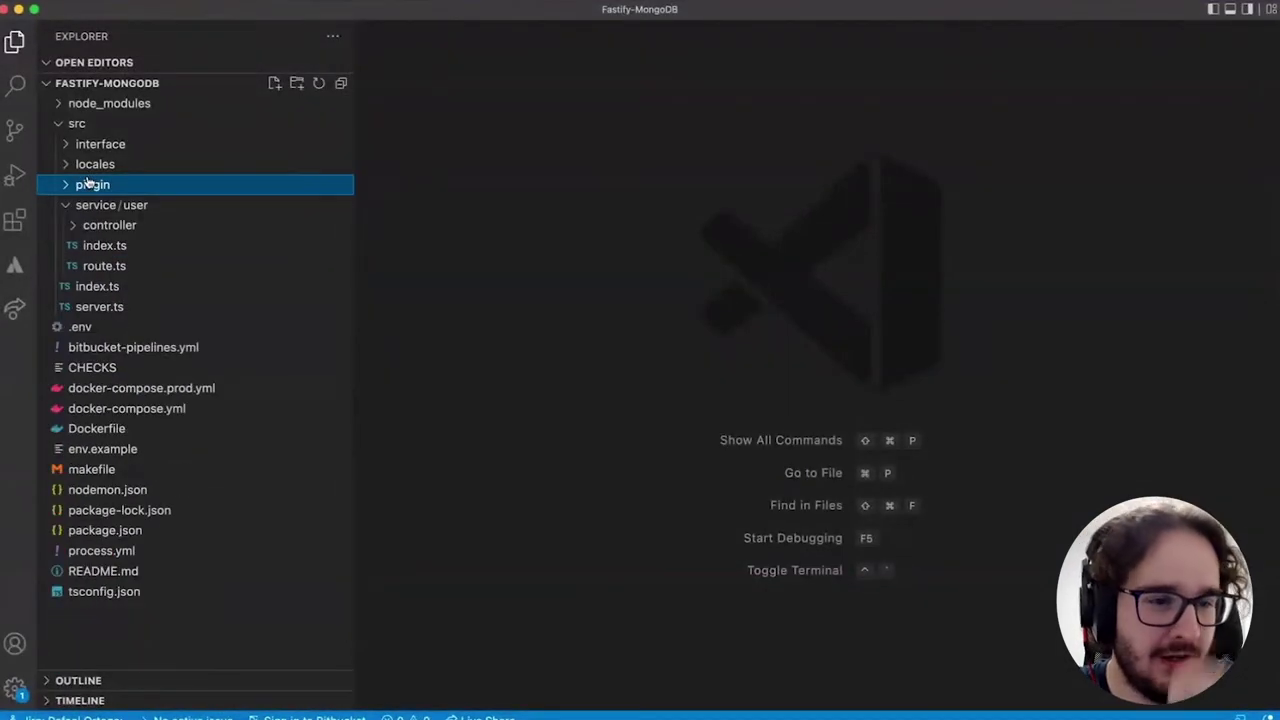
- Open route.ts in the service/user folder and examine the user route definitions
left_click(88, 204)
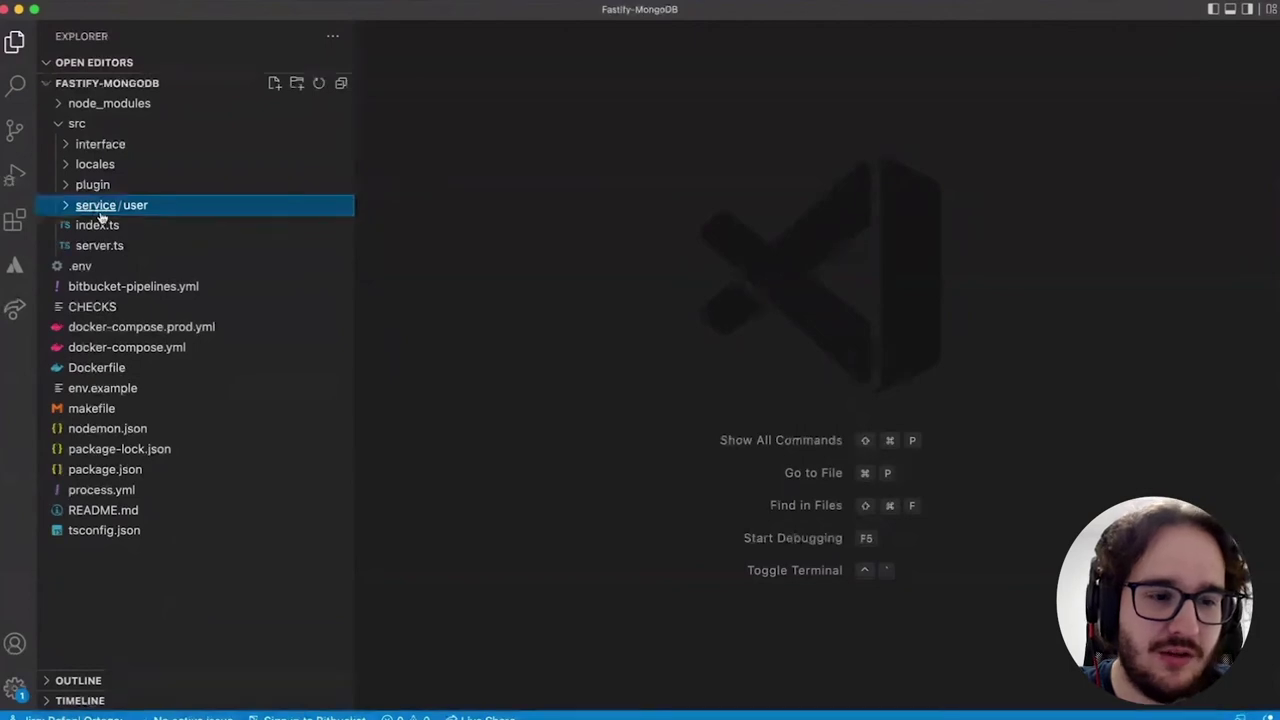
left_click(100, 211)
key("Down")
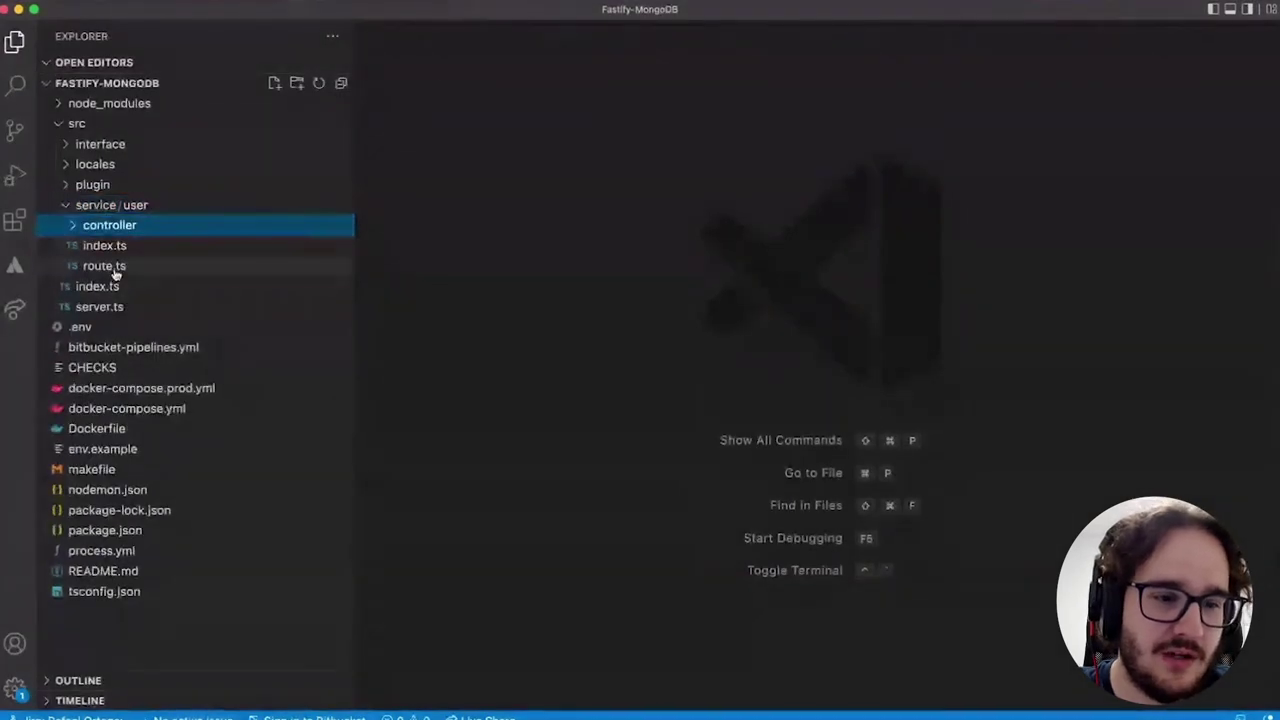
left_click(110, 267)
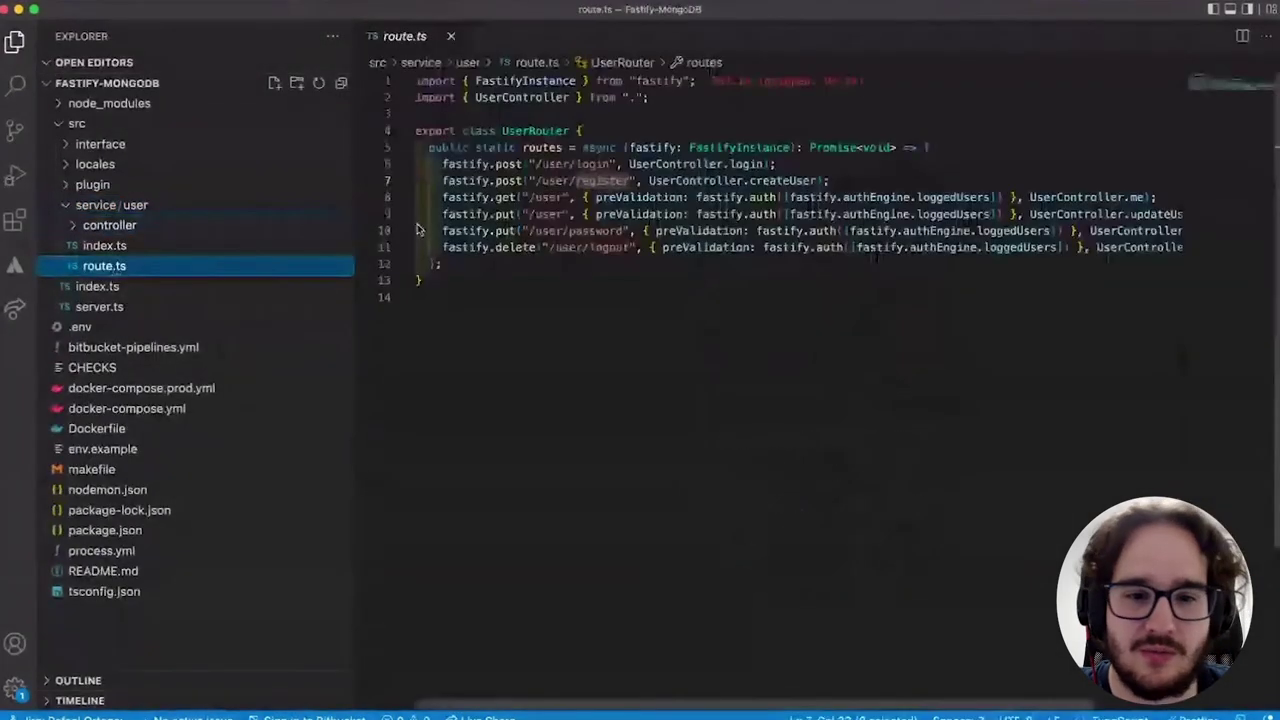
left_click(690, 299)
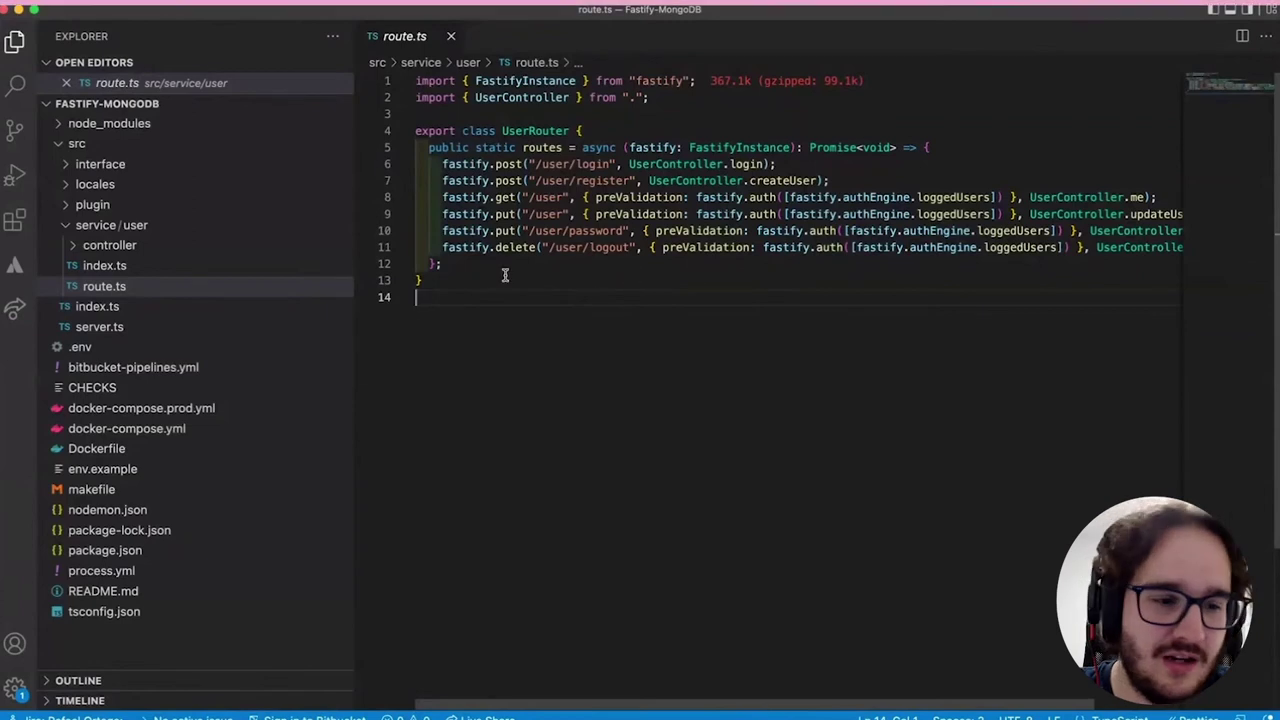
- Expand the plugin folder, collapse service/user, and open the .env file to examine its JWT secret and MongoDB connection variables
left_click(84, 210)
left_click(88, 308)
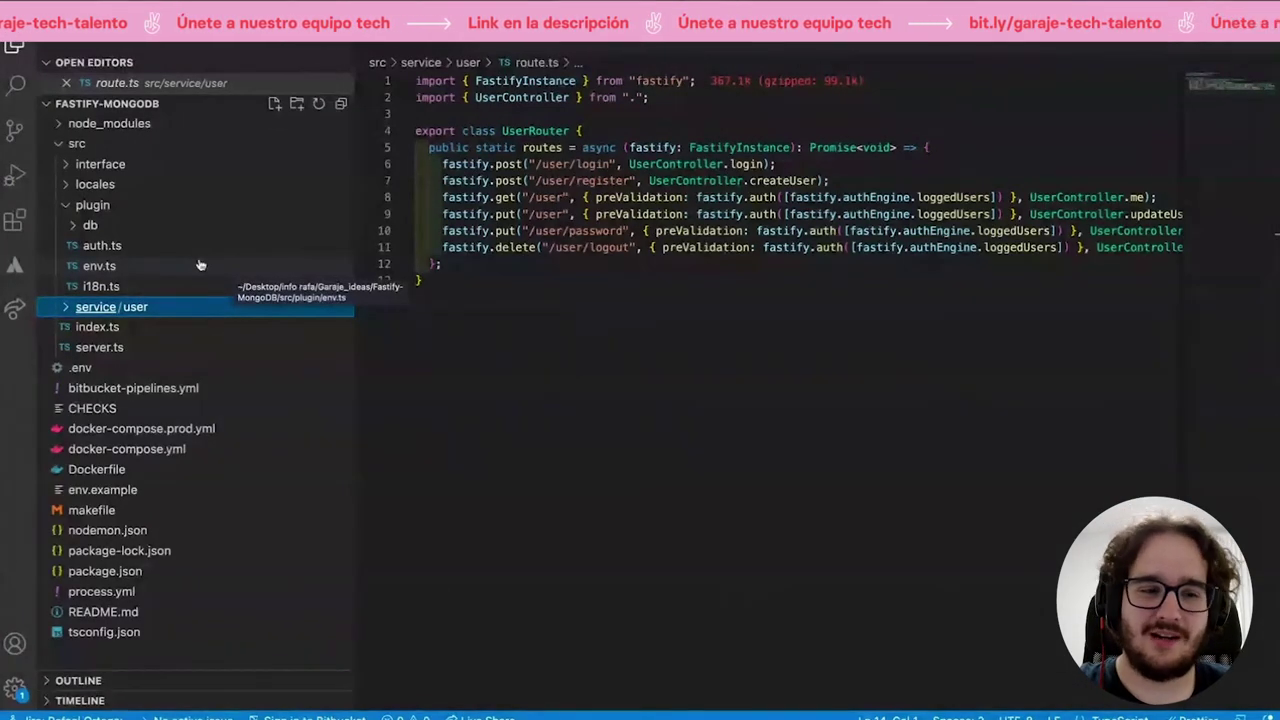
left_click(143, 367)
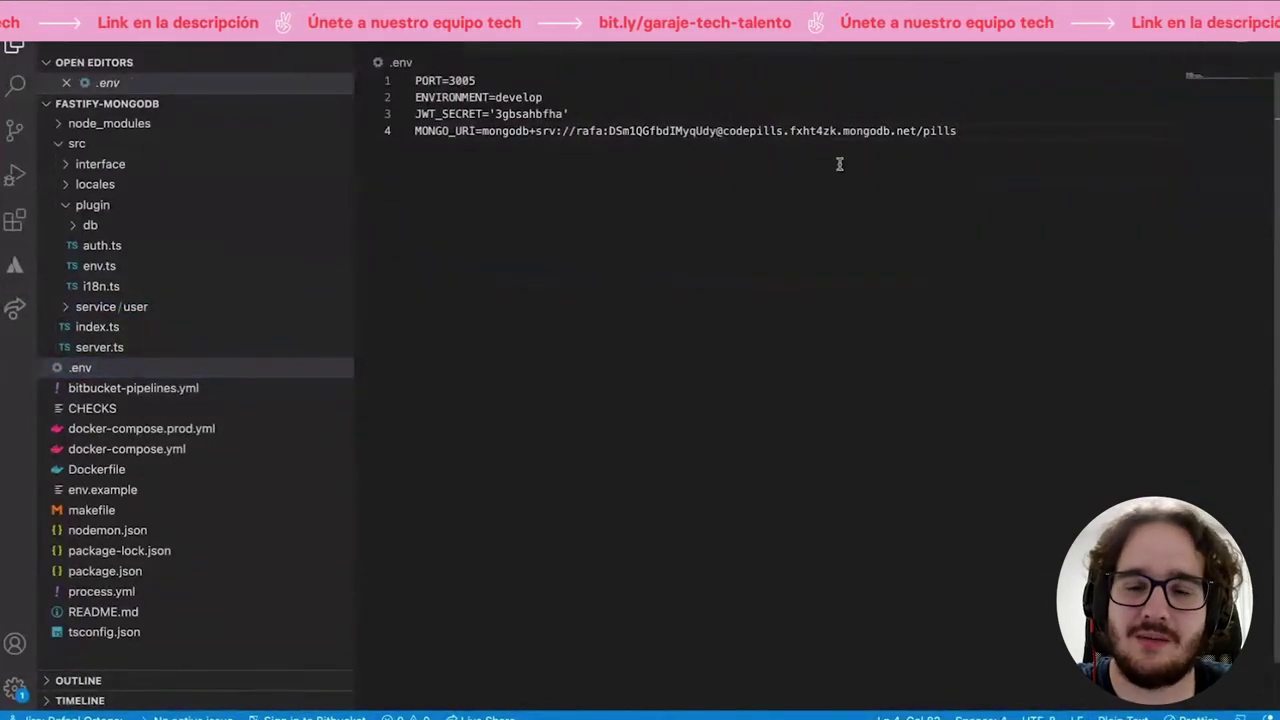
left_click(509, 115)
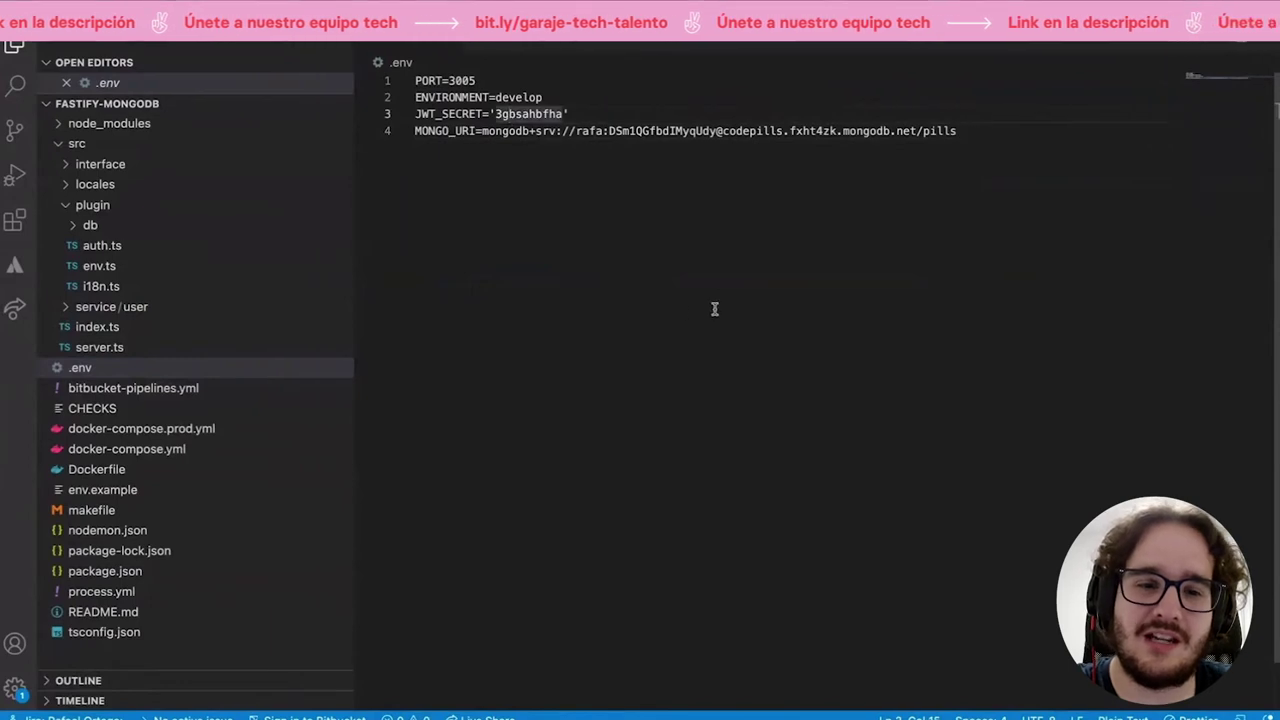